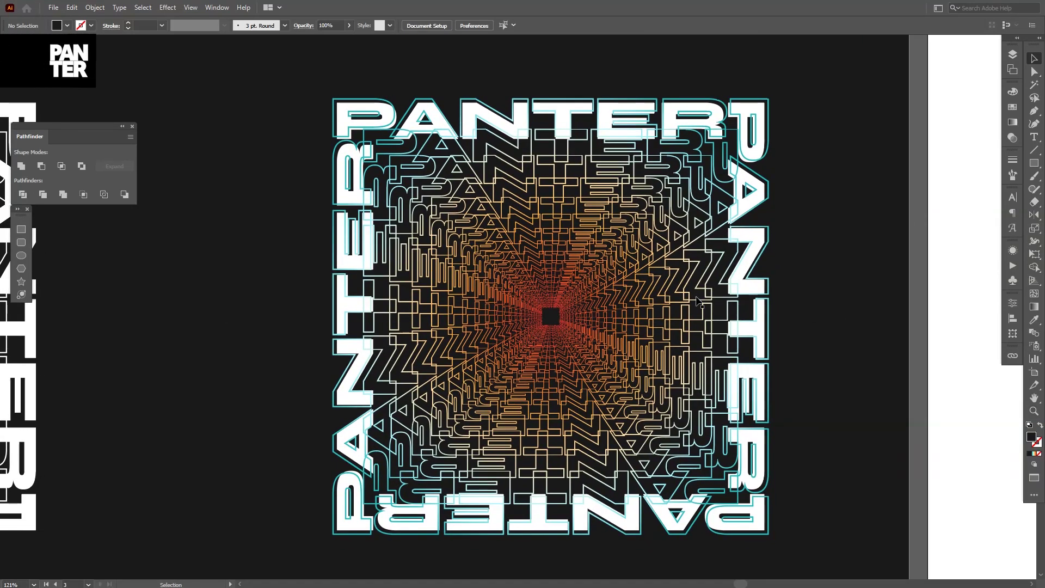
# Pan and zoom across the artboards to look over the existing PANTER posters
pyautogui.press('v')
pyautogui.scroll(-2, 696, 298)
pyautogui.moveTo(502, 296); pyautogui.dragTo(730, 303)
pyautogui.scroll(2, 502, 304)
pyautogui.moveTo(742, 349); pyautogui.dragTo(628, 331)
pyautogui.scroll(-1, 664, 342)
pyautogui.moveTo(788, 352); pyautogui.dragTo(740, 352)
pyautogui.scroll(1, 376, 351)
pyautogui.moveTo(316, 327); pyautogui.dragTo(528, 351)
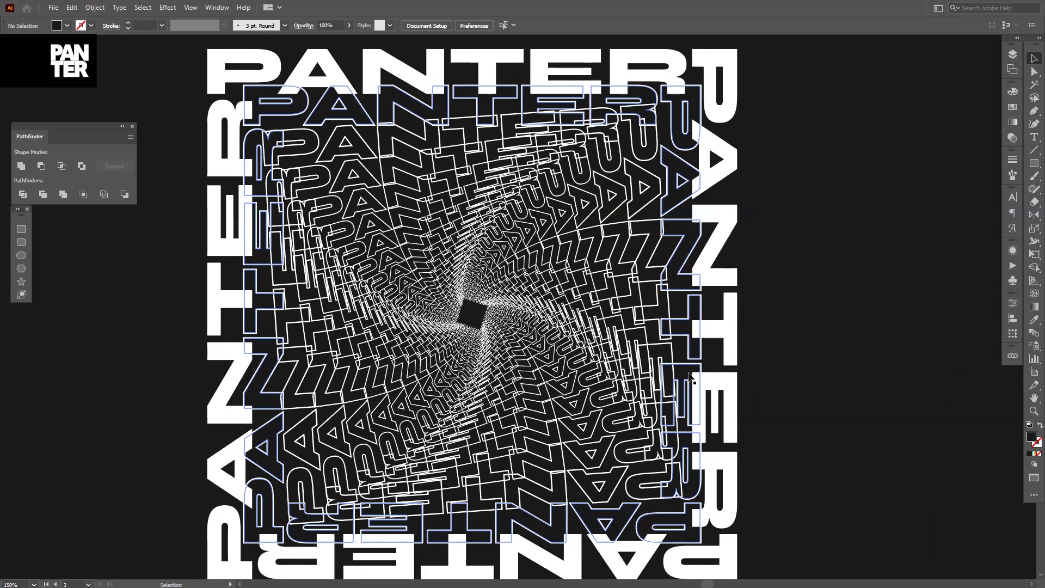
pyautogui.moveTo(819, 364); pyautogui.dragTo(427, 357)
pyautogui.hotkey('ctrl', '-')
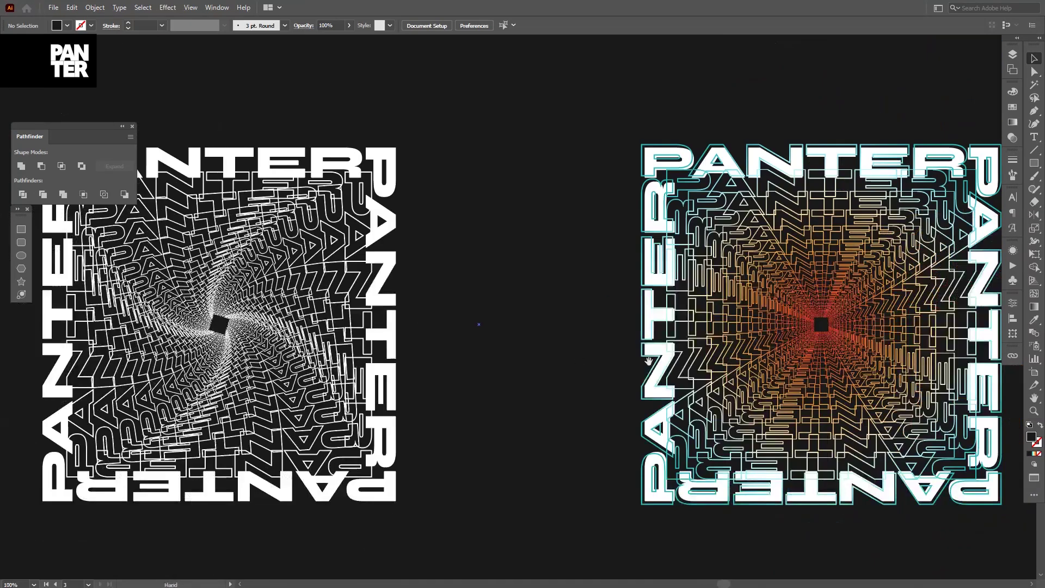
pyautogui.moveTo(668, 358); pyautogui.dragTo(430, 359)
pyautogui.hotkey('ctrl', '+')
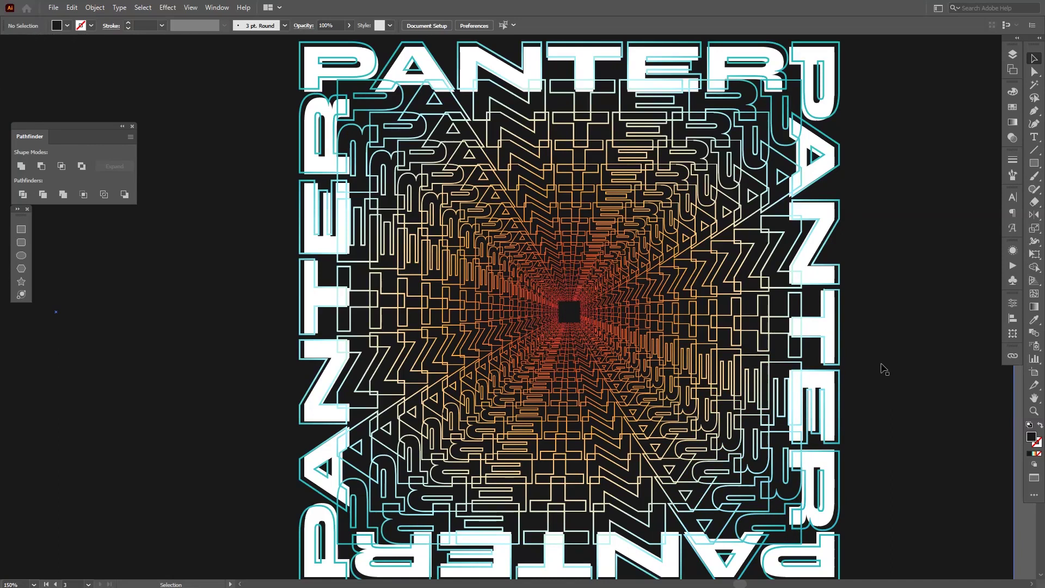
pyautogui.scroll(-2, 883, 369)
pyautogui.moveTo(883, 368); pyautogui.dragTo(656, 405)
# Copy the black background rectangle onto the next artboard
pyautogui.click(692, 372)
pyautogui.moveTo(790, 365); pyautogui.dragTo(575, 357)
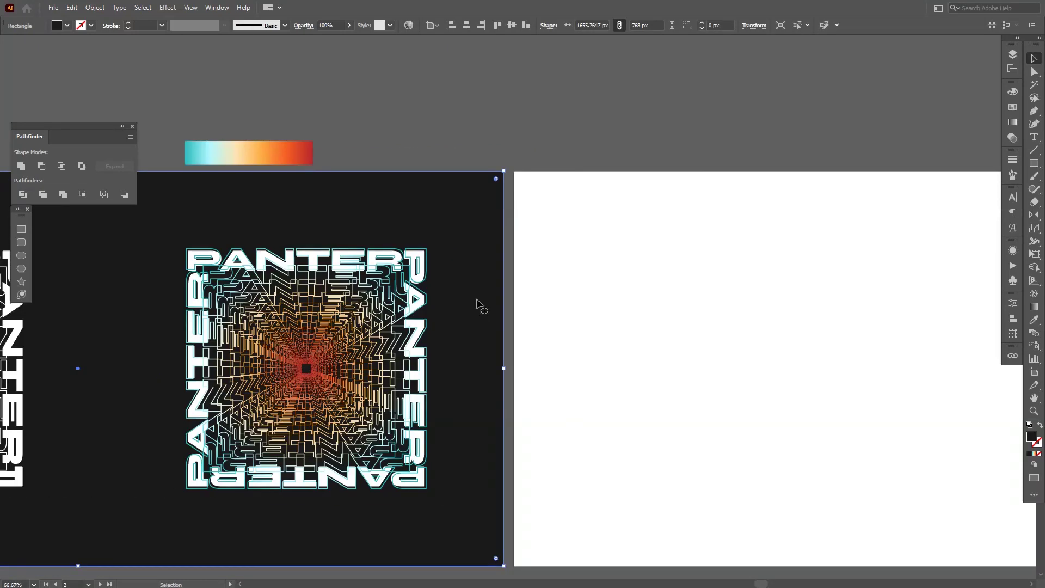
pyautogui.scroll(-1, 481, 306)
pyautogui.moveTo(532, 308); pyautogui.dragTo(468, 320)
pyautogui.moveTo(198, 239); pyautogui.dragTo(824, 278)
pyautogui.click(391, 177)
# Move the gradient bar up above the new artboard
pyautogui.scroll(3, 208, 224)
pyautogui.moveTo(303, 151); pyautogui.dragTo(299, 174)
pyautogui.click(316, 175)
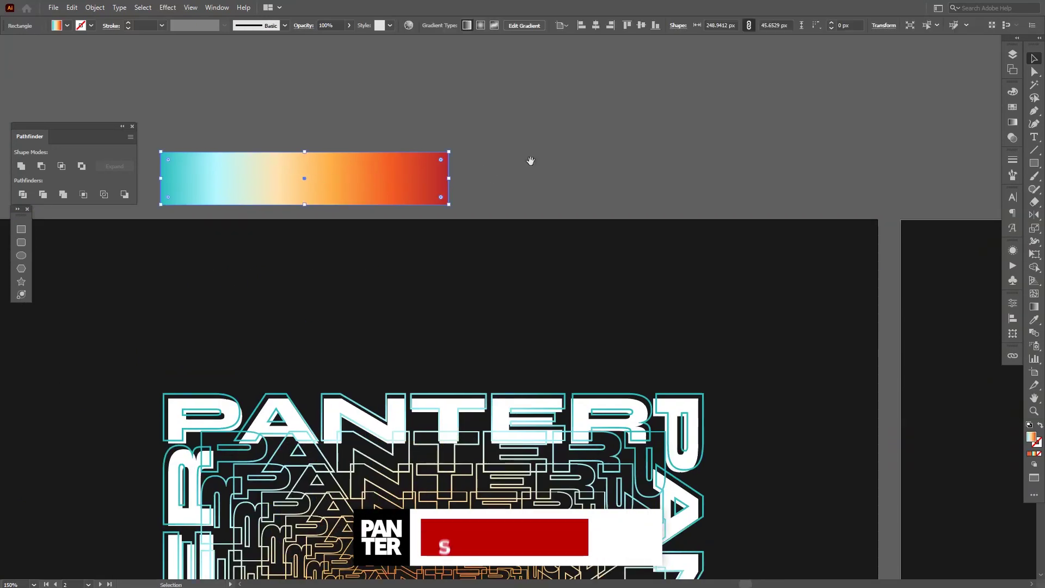
pyautogui.moveTo(529, 162); pyautogui.dragTo(727, 206)
pyautogui.scroll(-1, 308, 193)
pyautogui.scroll(-2, 606, 278)
pyautogui.moveTo(408, 303); pyautogui.dragTo(561, 238)
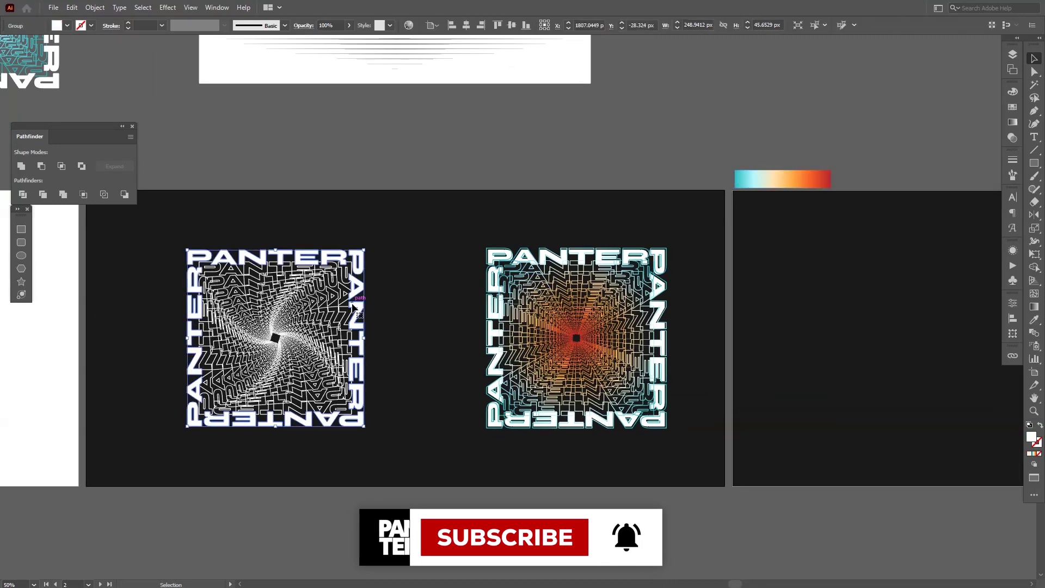
# Copy the outlined spiral group and the outer PANTER letters onto the new artboard
pyautogui.click(353, 311)
pyautogui.scroll(2, 286, 320)
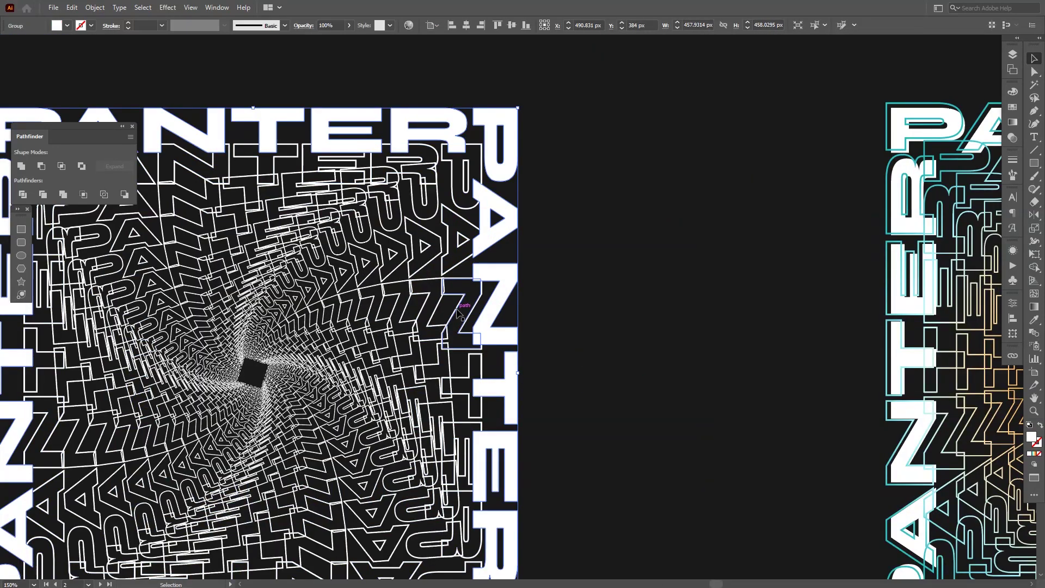
pyautogui.scroll(-1, 493, 269)
pyautogui.scroll(1, 493, 269)
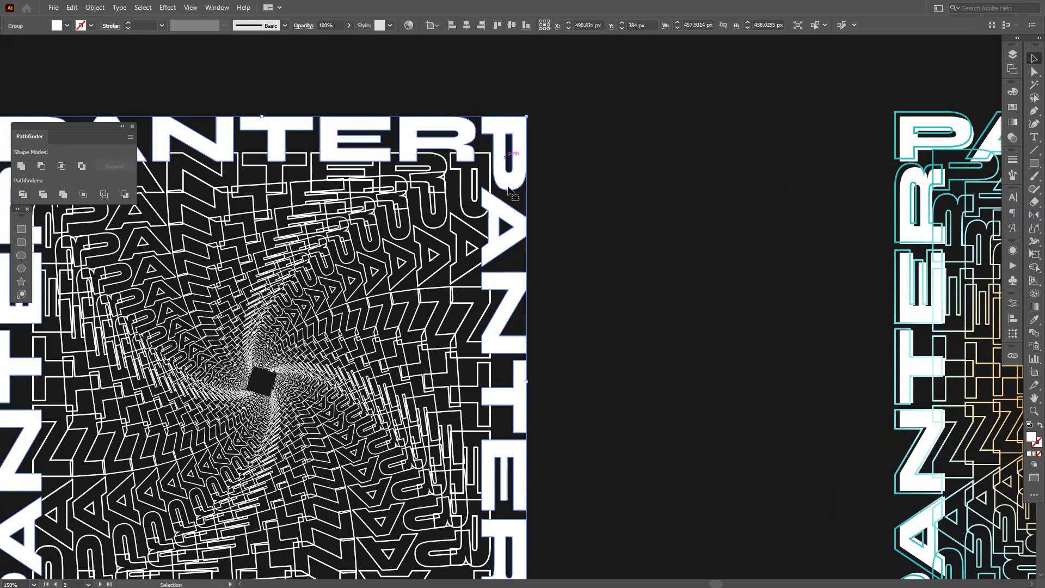
pyautogui.scroll(1, 545, 327)
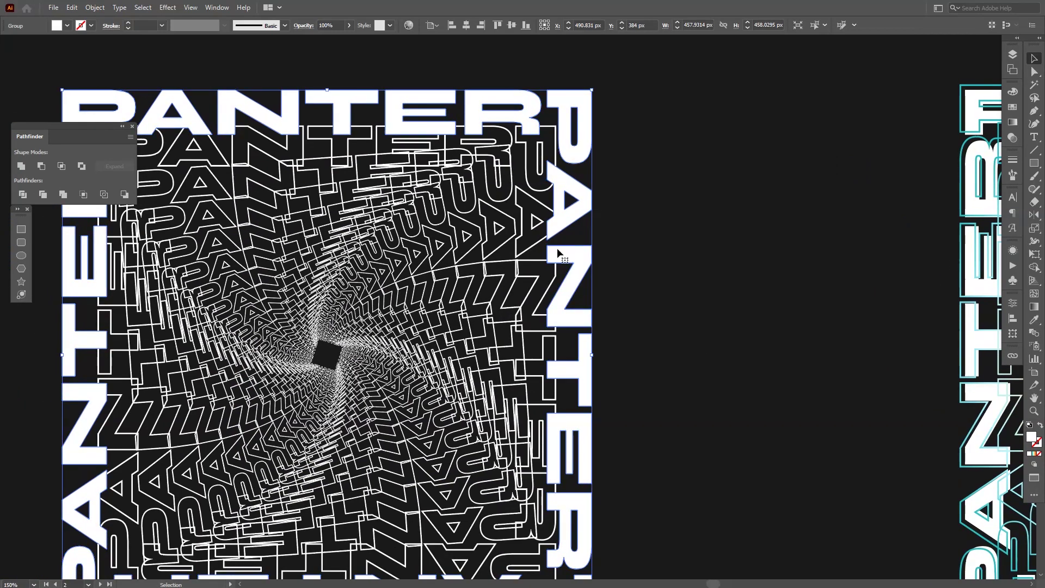
pyautogui.scroll(2, 526, 278)
pyautogui.click(526, 279)
pyautogui.scroll(-4, 496, 271)
pyautogui.moveTo(567, 282); pyautogui.dragTo(361, 299)
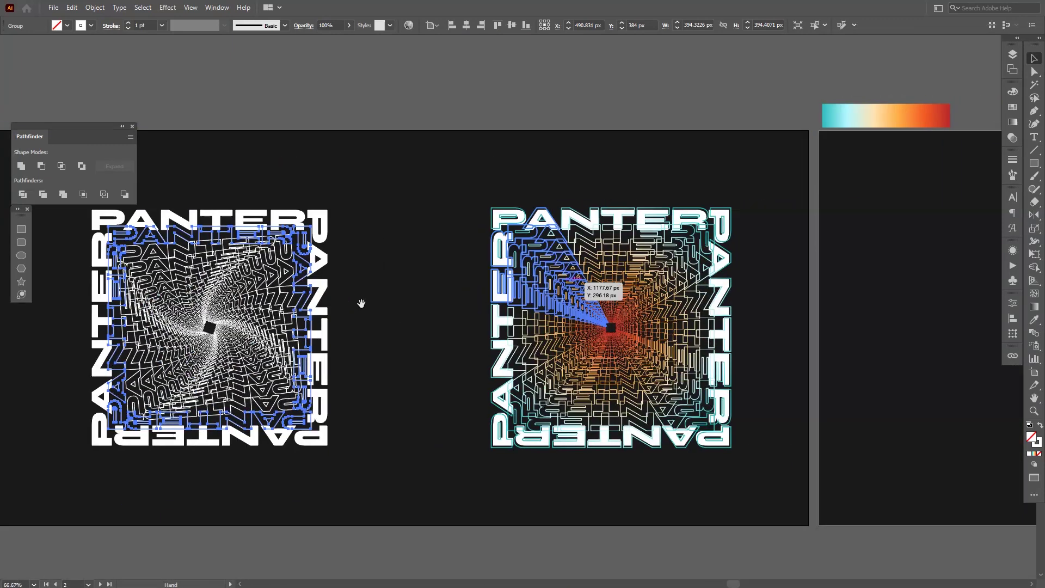
pyautogui.scroll(-1, 361, 298)
pyautogui.keyDown('shift'); pyautogui.click(338, 318); pyautogui.keyUp('shift')
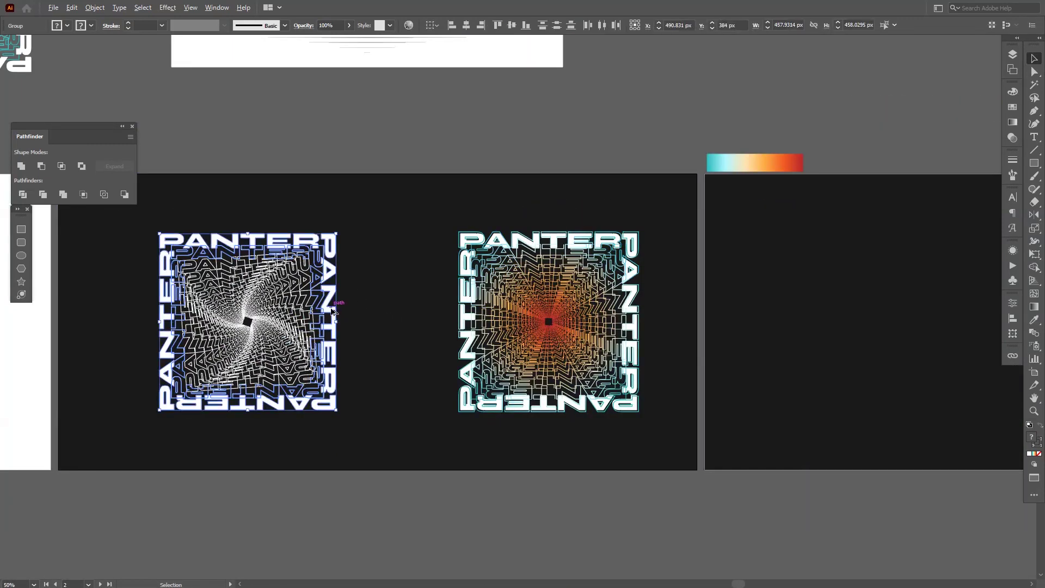
pyautogui.moveTo(348, 312); pyautogui.dragTo(715, 342)
# Reposition the gradient bar directly above the copied white PANTER artwork
pyautogui.press('space')
pyautogui.scroll(3, 658, 336)
pyautogui.moveTo(700, 87); pyautogui.dragTo(697, 248)
pyautogui.scroll(-1, 696, 247)
pyautogui.click(674, 56)
pyautogui.scroll(1, 674, 247)
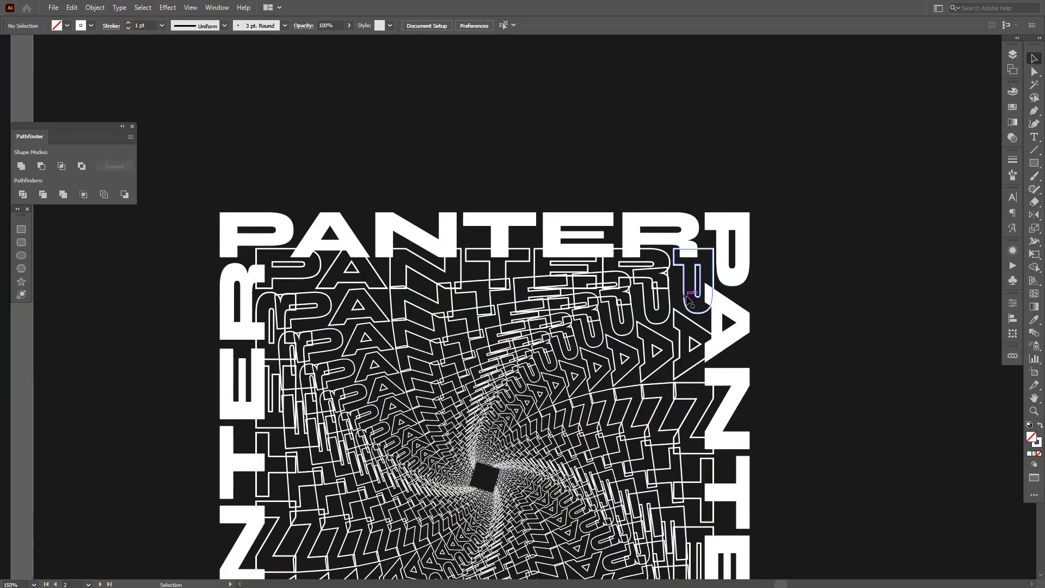
pyautogui.click(693, 287)
pyautogui.press('space')
pyautogui.moveTo(617, 301); pyautogui.dragTo(666, 355)
pyautogui.scroll(-1, 655, 189)
pyautogui.moveTo(428, 162); pyautogui.dragTo(569, 169)
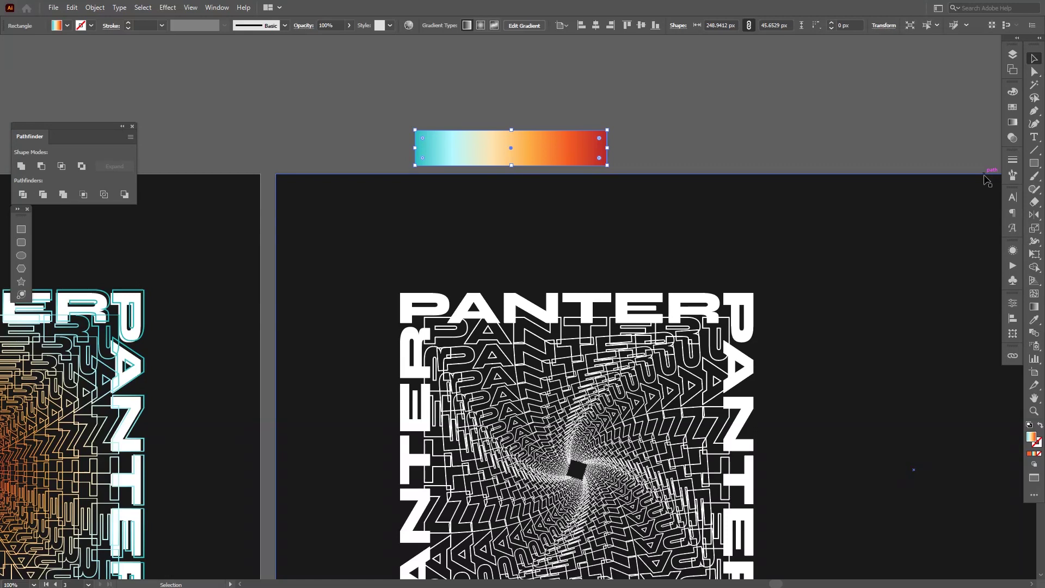
pyautogui.click(1012, 108)
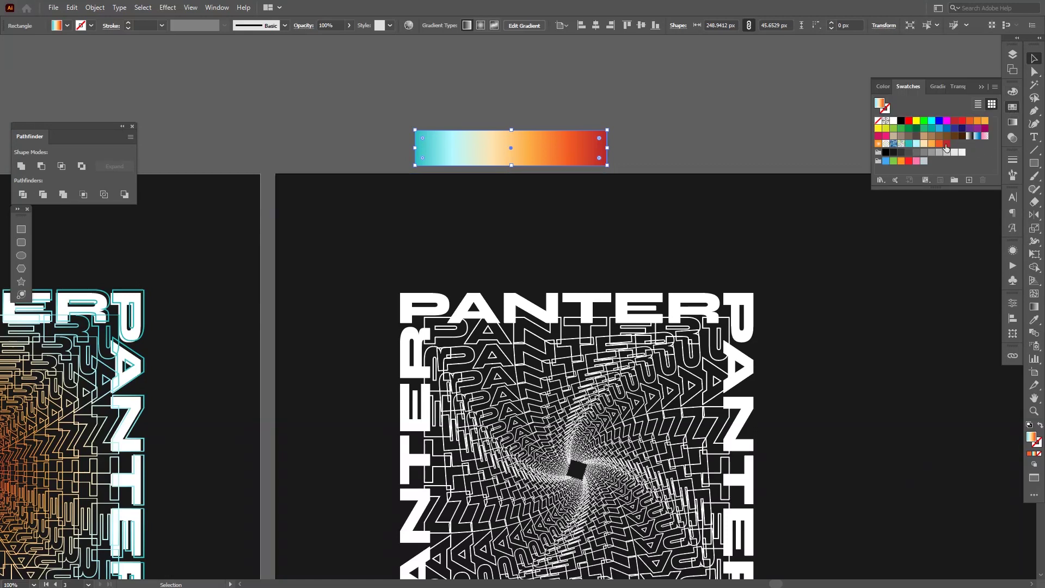
pyautogui.click(909, 144)
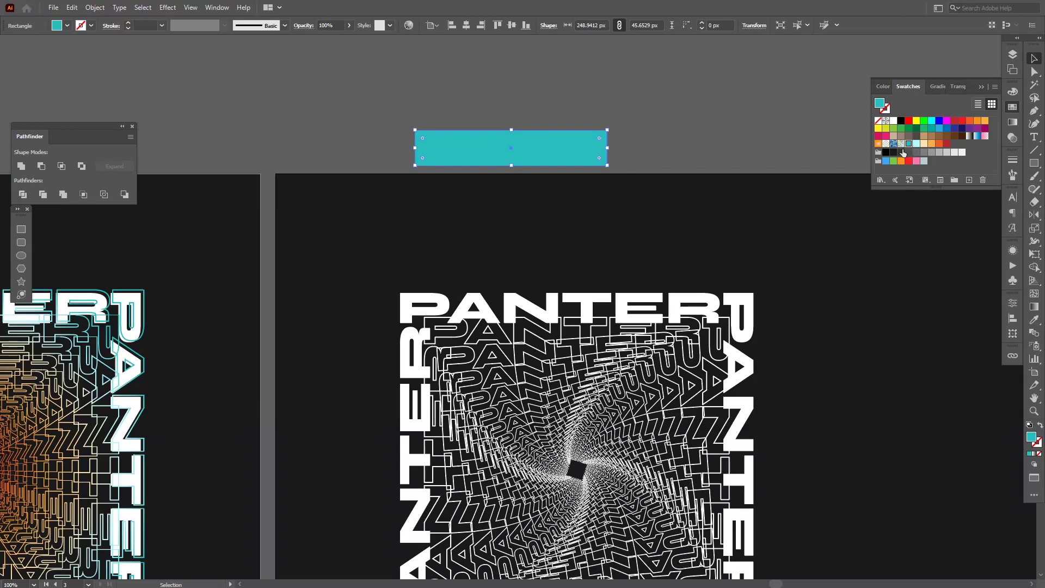
pyautogui.hotkey('ctrl', 'z')
pyautogui.click(740, 140)
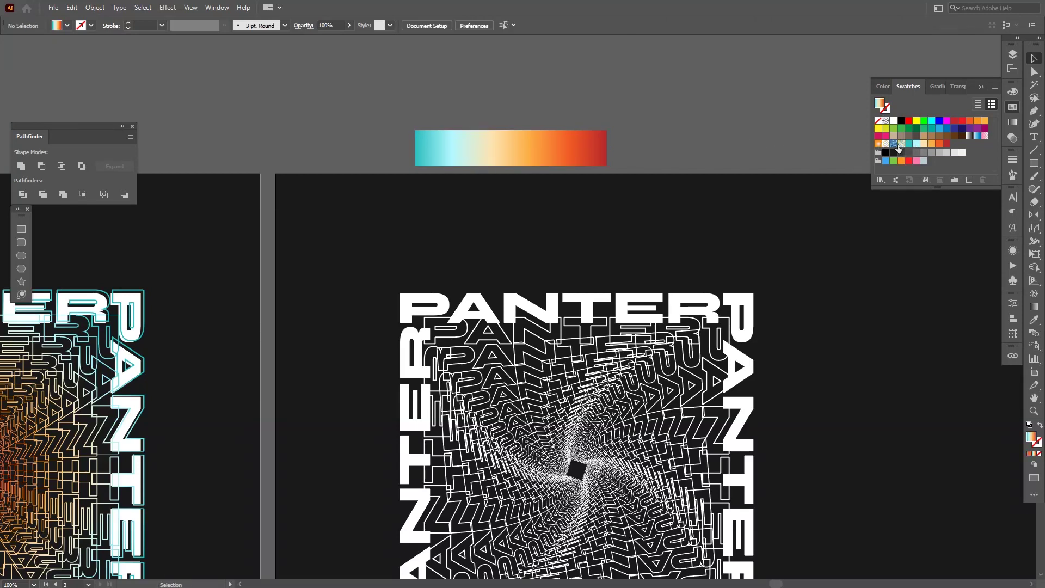
pyautogui.click(909, 143)
pyautogui.keyDown('shift'); pyautogui.click(949, 145); pyautogui.keyUp('shift')
pyautogui.click(972, 156)
pyautogui.click(981, 89)
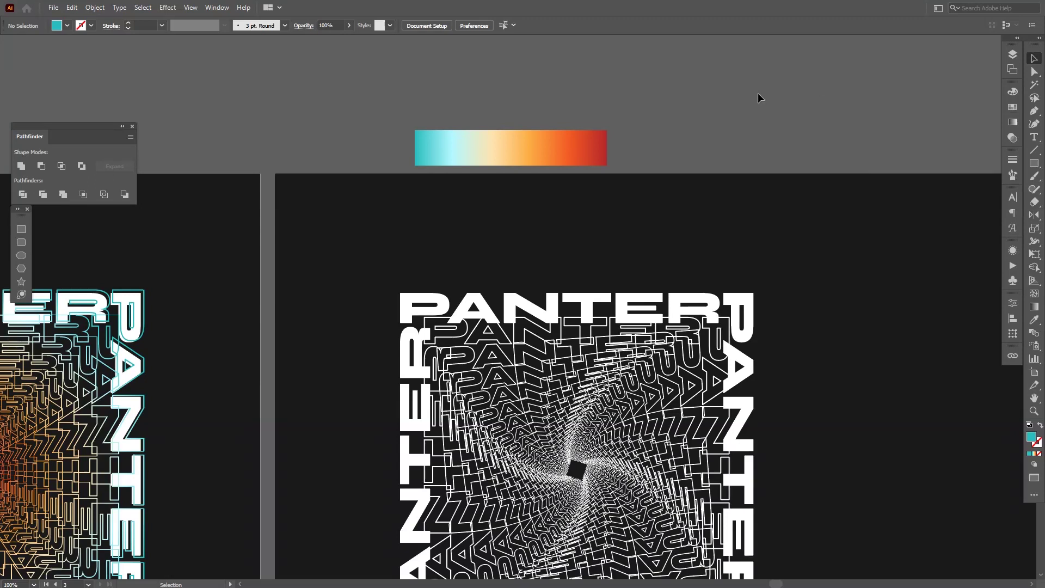
pyautogui.scroll(-5, 784, 285)
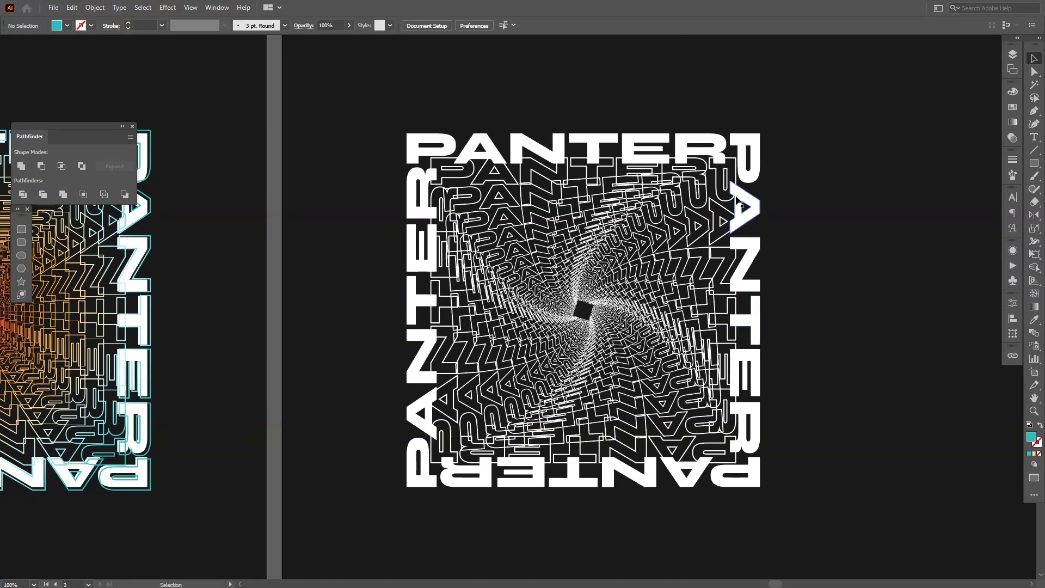
# Expand the inner spiral outline group's strokes into filled outlines
pyautogui.click(727, 201)
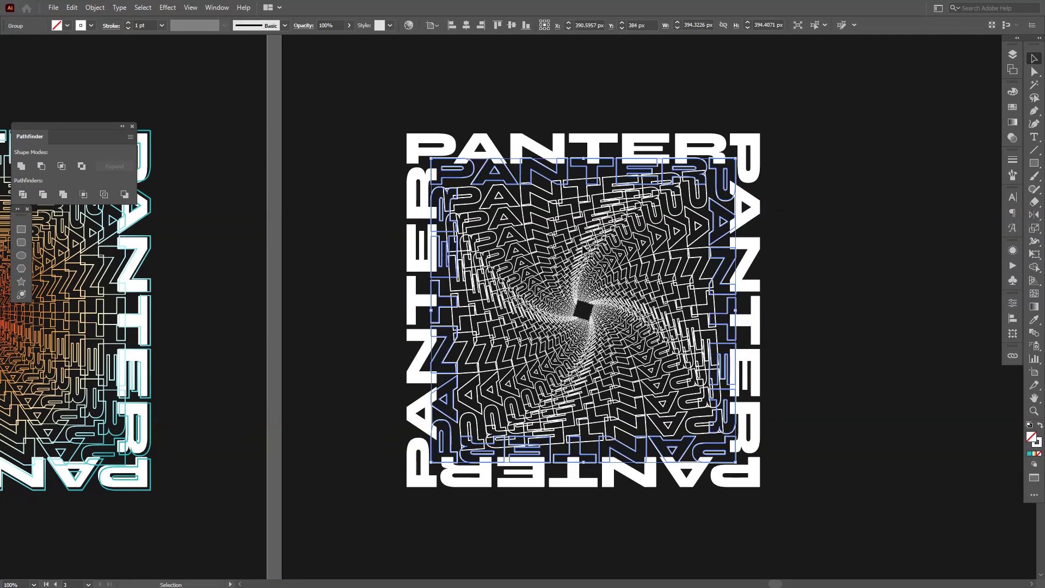
pyautogui.click(102, 8)
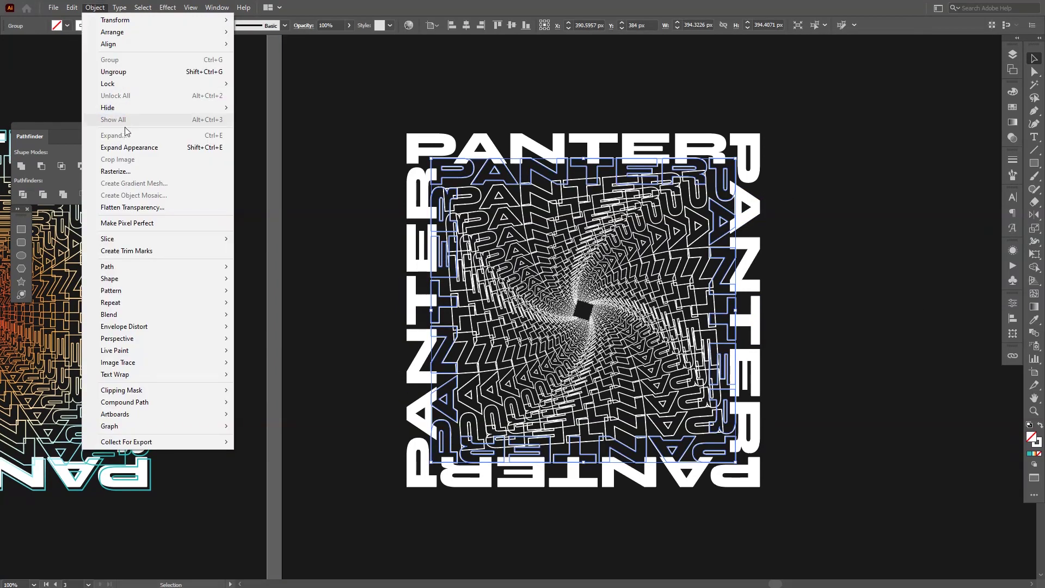
pyautogui.click(136, 146)
# Zoom and pan over the expanded tunnel lettering to inspect its centre
pyautogui.scroll(3, 614, 265)
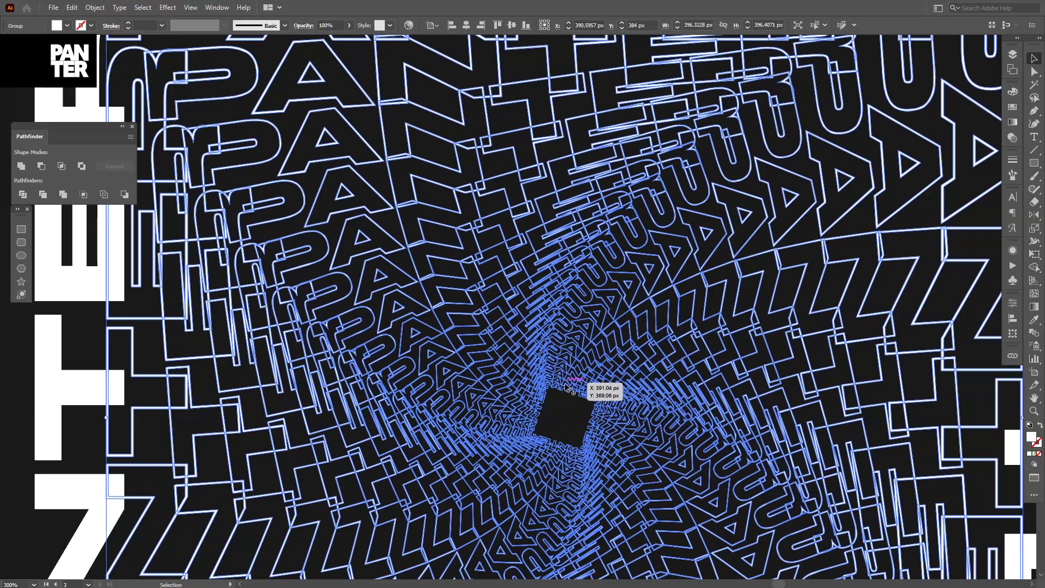
pyautogui.scroll(-4, 567, 386)
pyautogui.scroll(1, 564, 215)
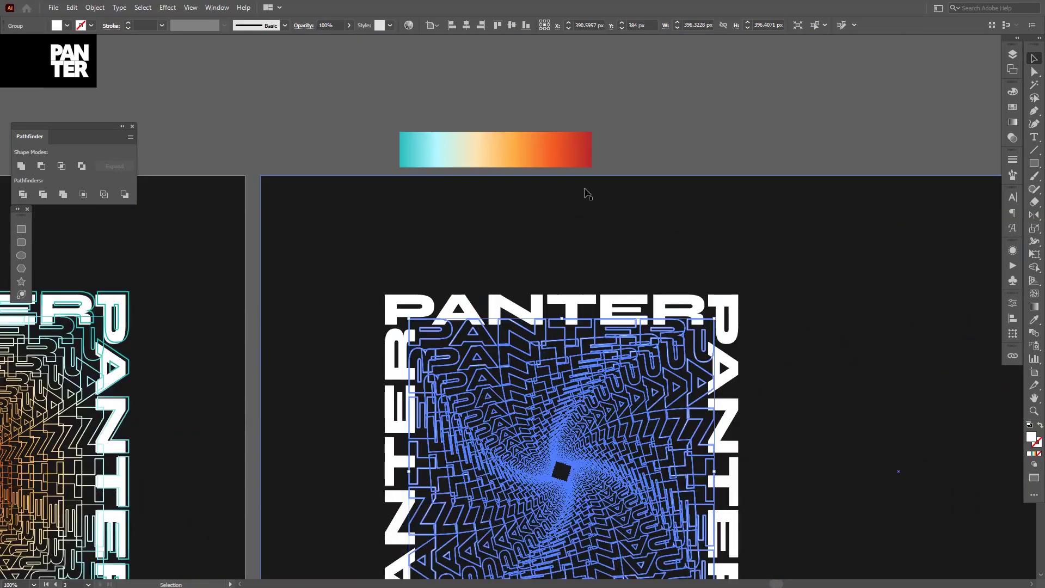
pyautogui.moveTo(607, 299); pyautogui.dragTo(591, 201)
pyautogui.scroll(1, 599, 407)
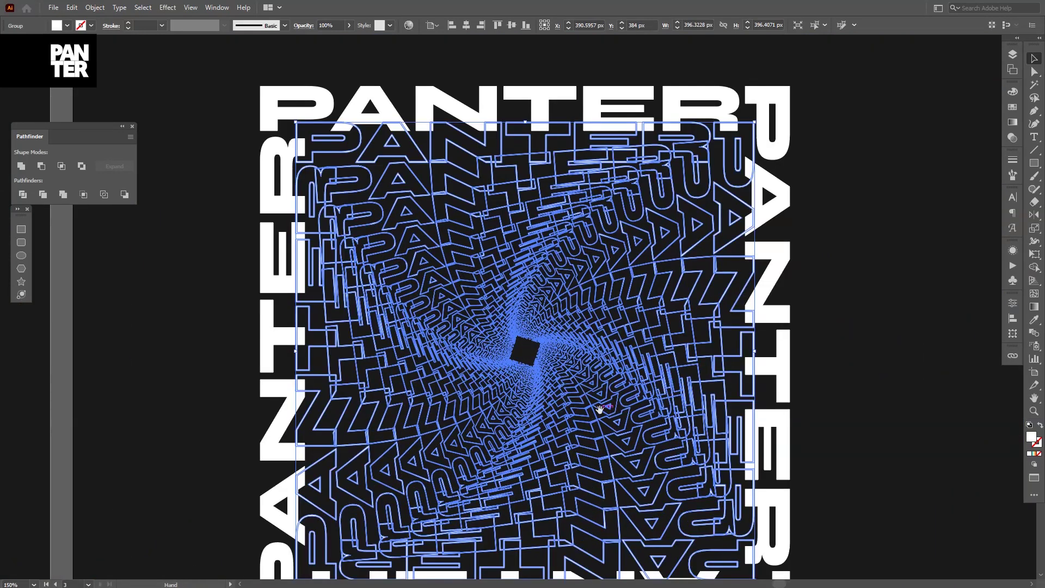
pyautogui.scroll(-1, 599, 409)
pyautogui.scroll(2, 595, 338)
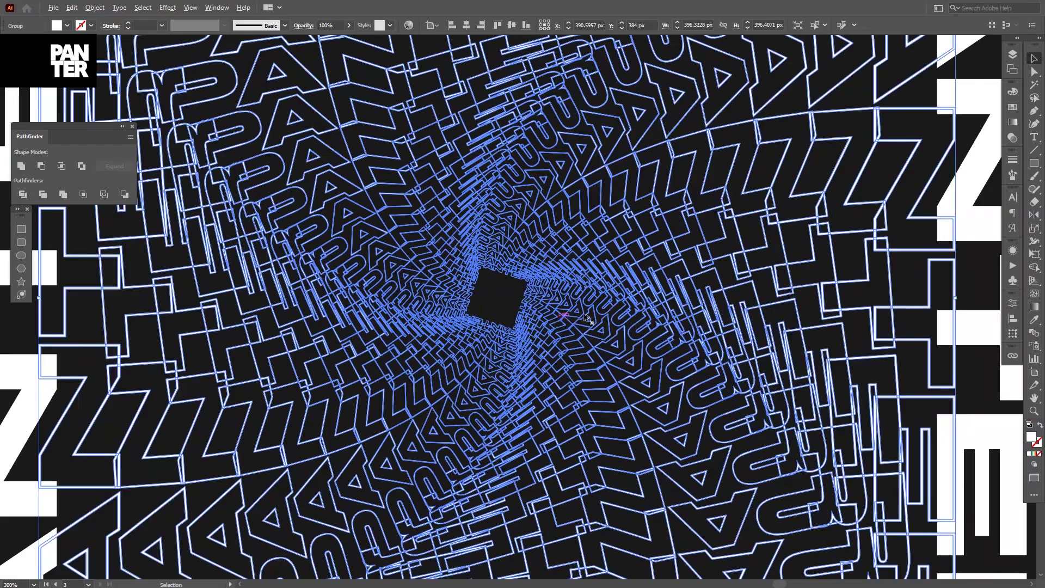
pyautogui.scroll(2, 656, 302)
pyautogui.scroll(-2, 524, 234)
pyautogui.moveTo(556, 272); pyautogui.dragTo(623, 317)
pyautogui.scroll(1, 499, 289)
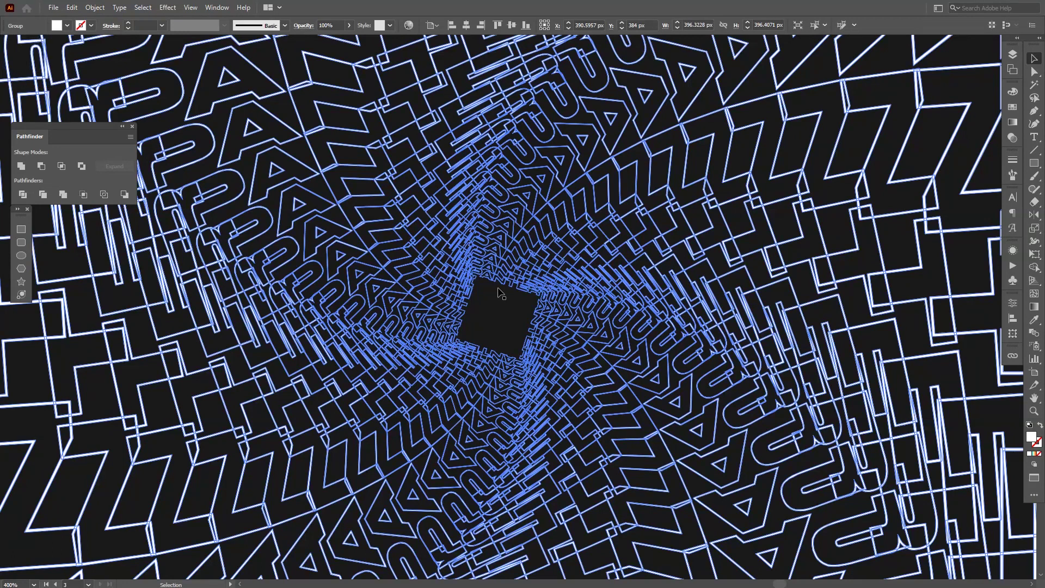
pyautogui.scroll(-3, 505, 302)
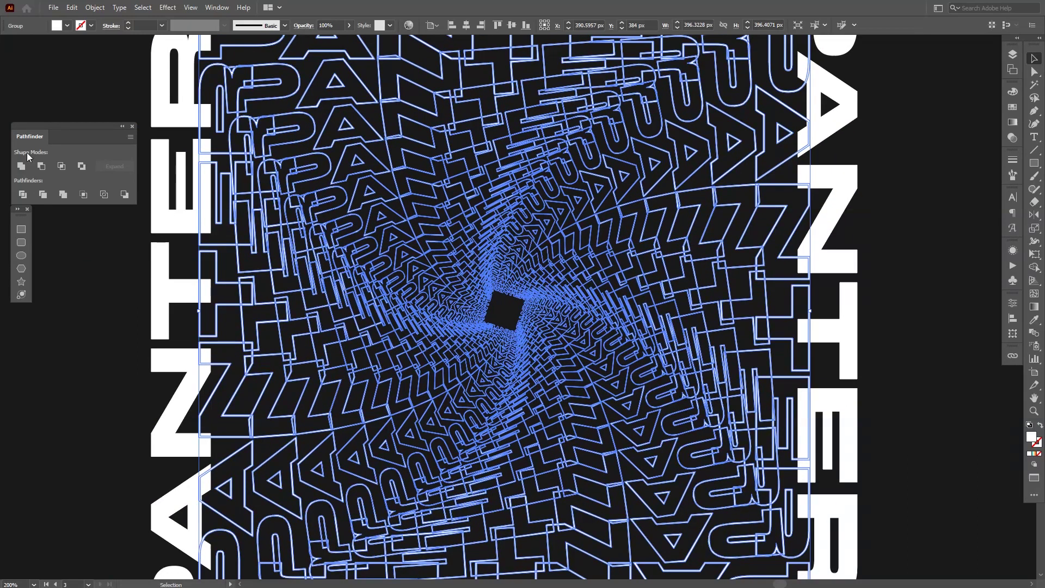
# Unite the selected tunnel shapes into a single shape with Pathfinder
pyautogui.click(22, 169)
pyautogui.scroll(3, 711, 384)
pyautogui.scroll(-4, 587, 320)
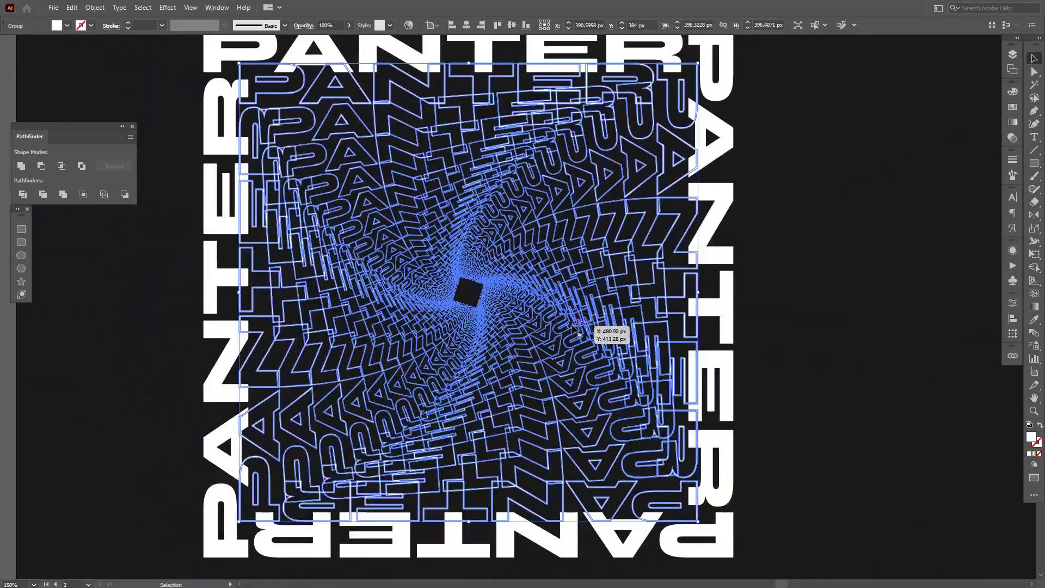
pyautogui.scroll(3, 598, 333)
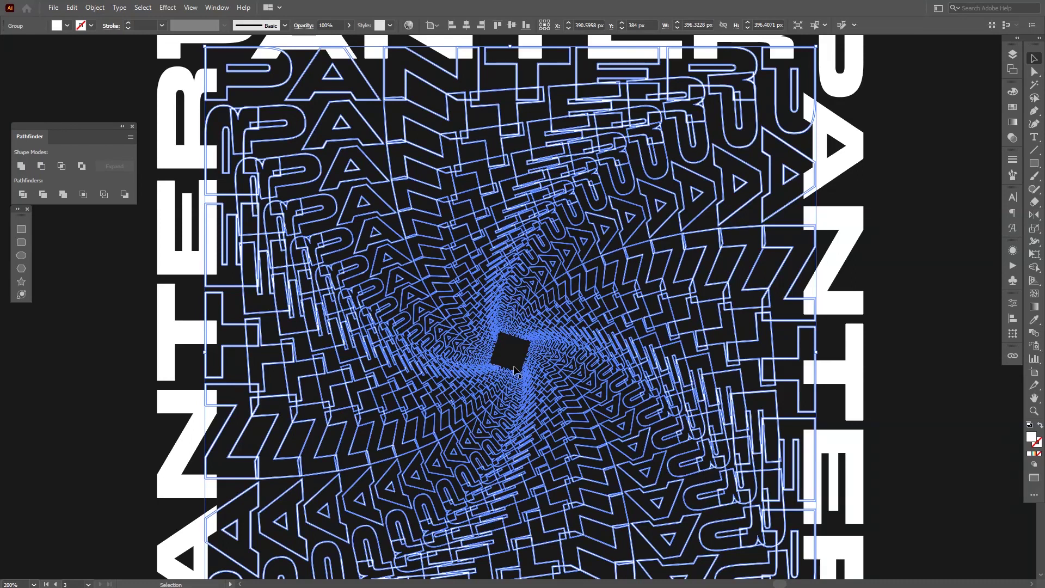
pyautogui.scroll(-2, 515, 371)
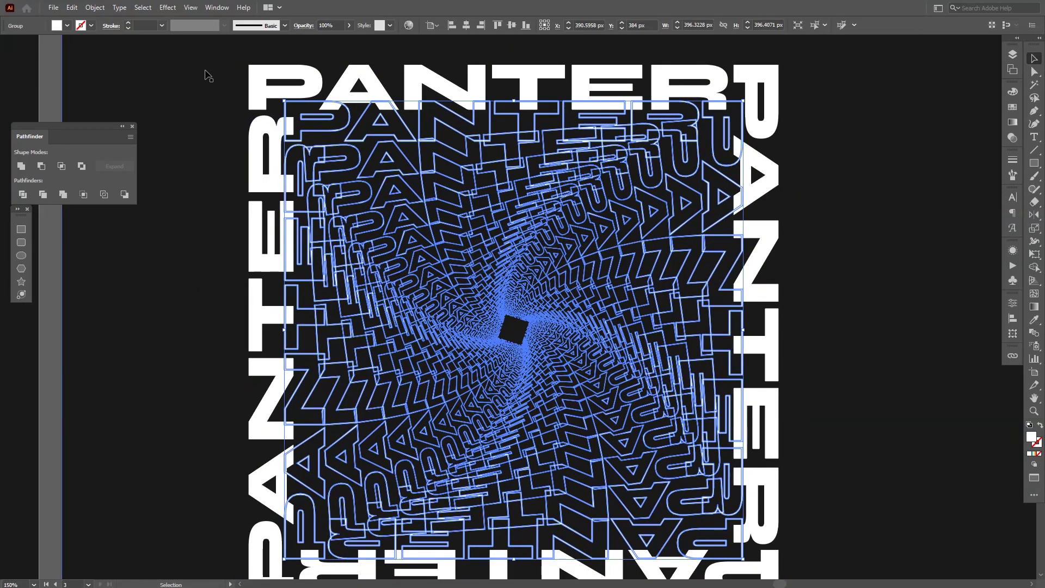
# Bring the Pathfinder panel forward from the Window menu
pyautogui.click(216, 8)
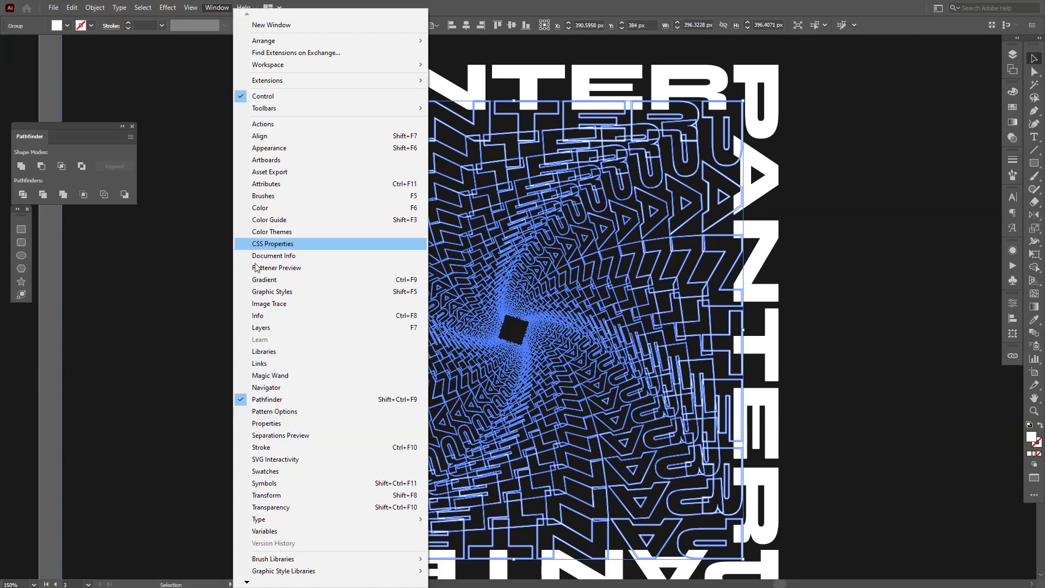
pyautogui.click(268, 402)
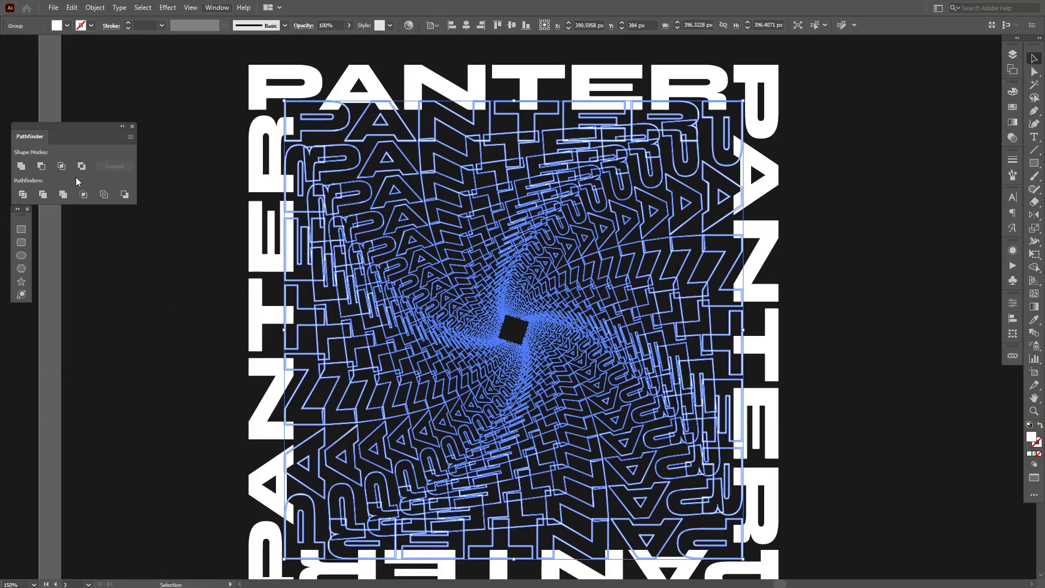
pyautogui.scroll(-2, 795, 355)
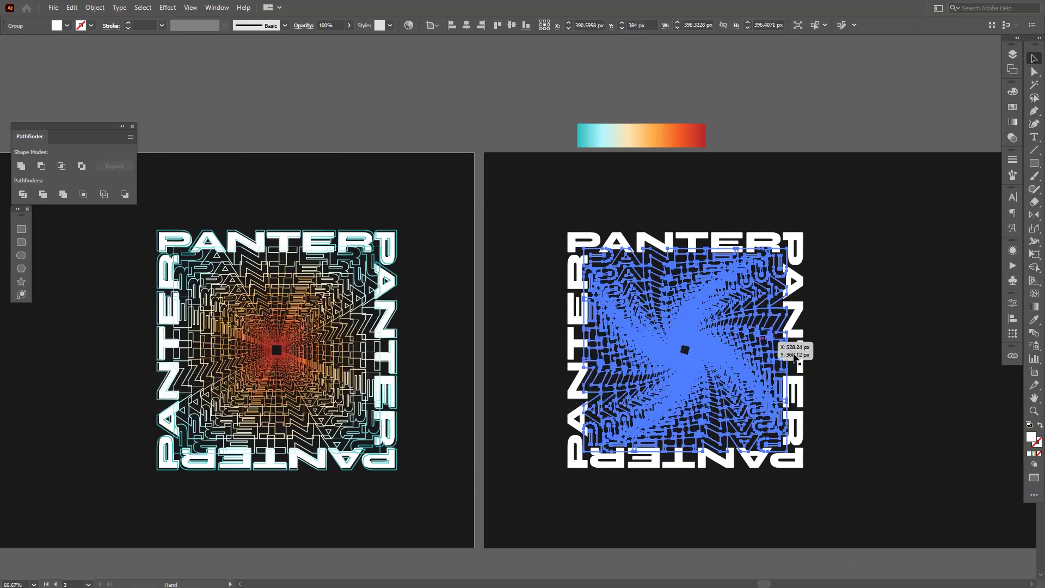
pyautogui.scroll(2, 794, 354)
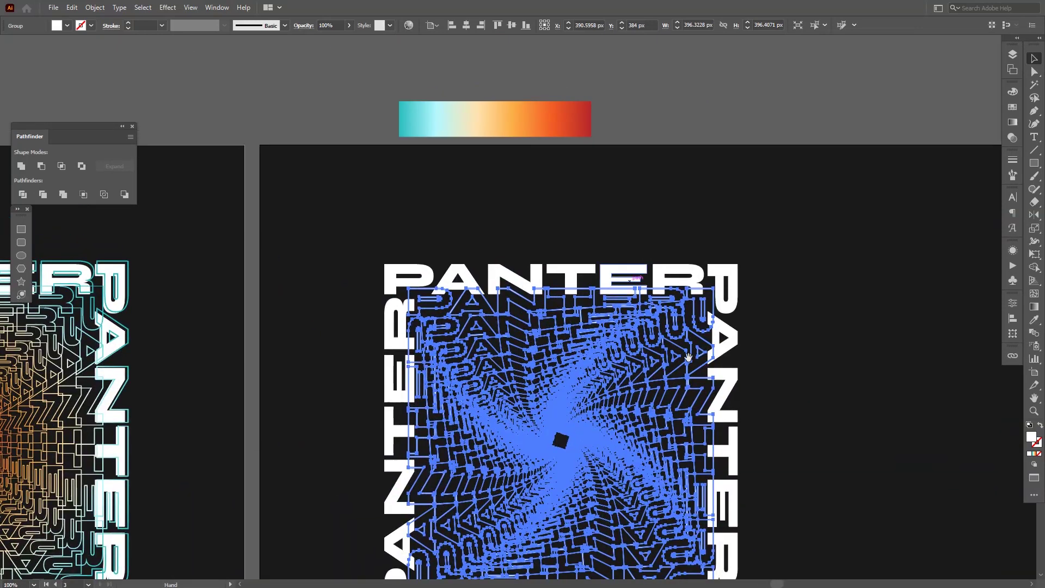
# Sample the teal-to-red gradient bar onto the tunnel group with the Eyedropper
pyautogui.click(1037, 325)
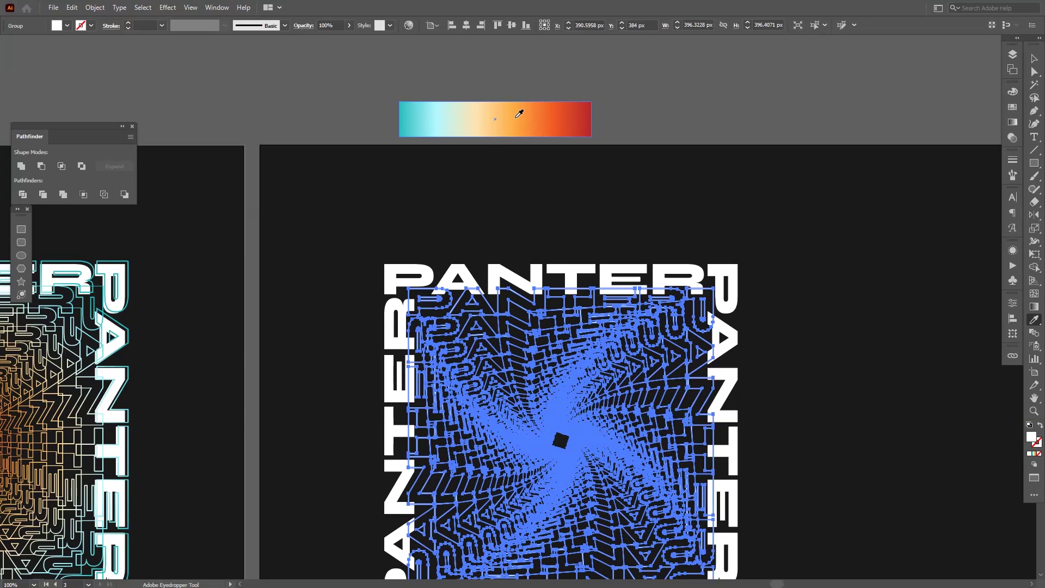
pyautogui.click(547, 129)
pyautogui.press('v')
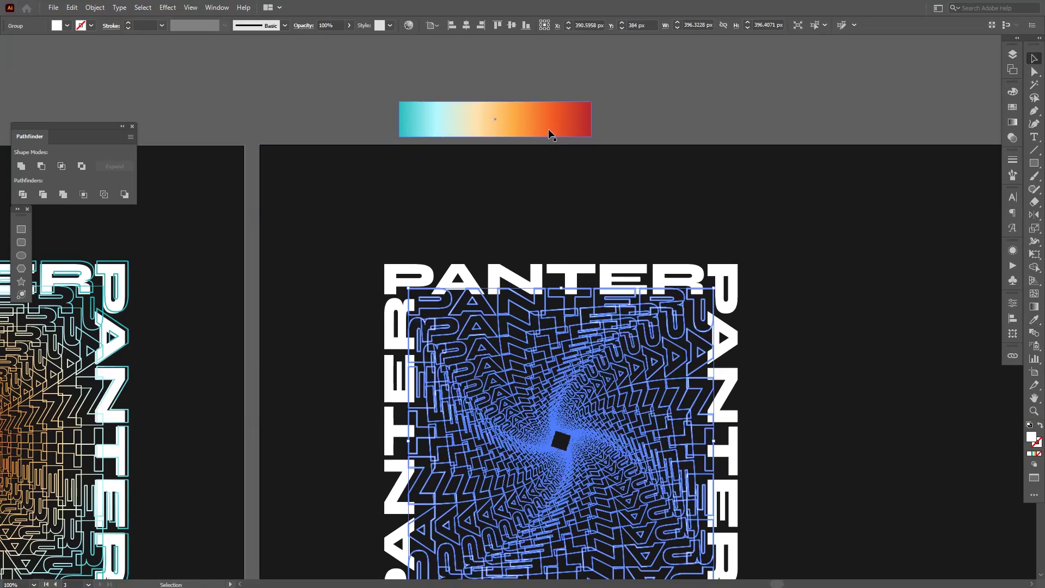
# Show the Gradient panel and confirm it is enabled under Window > Gradient
pyautogui.click(1010, 124)
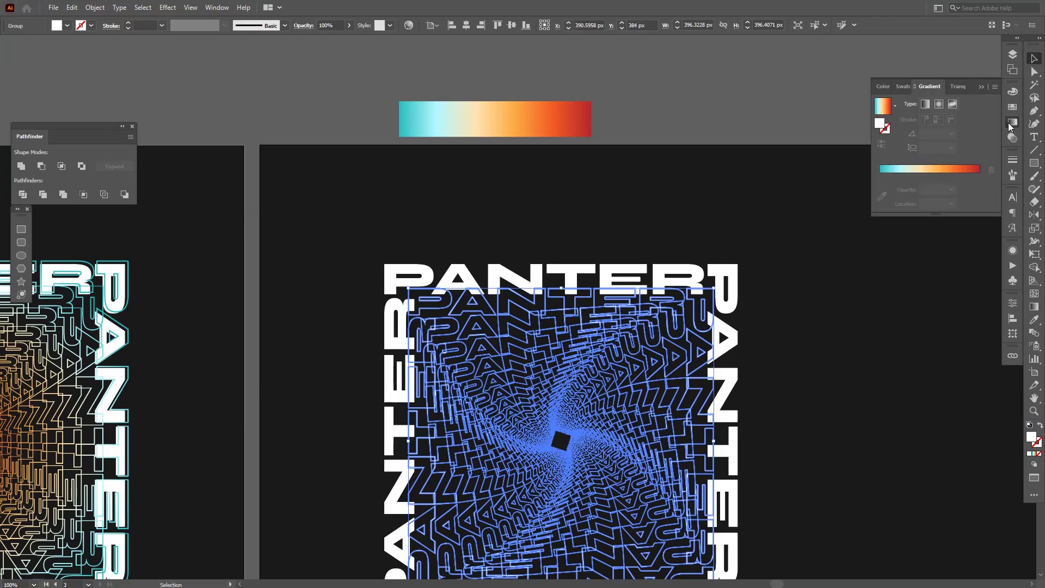
pyautogui.click(213, 8)
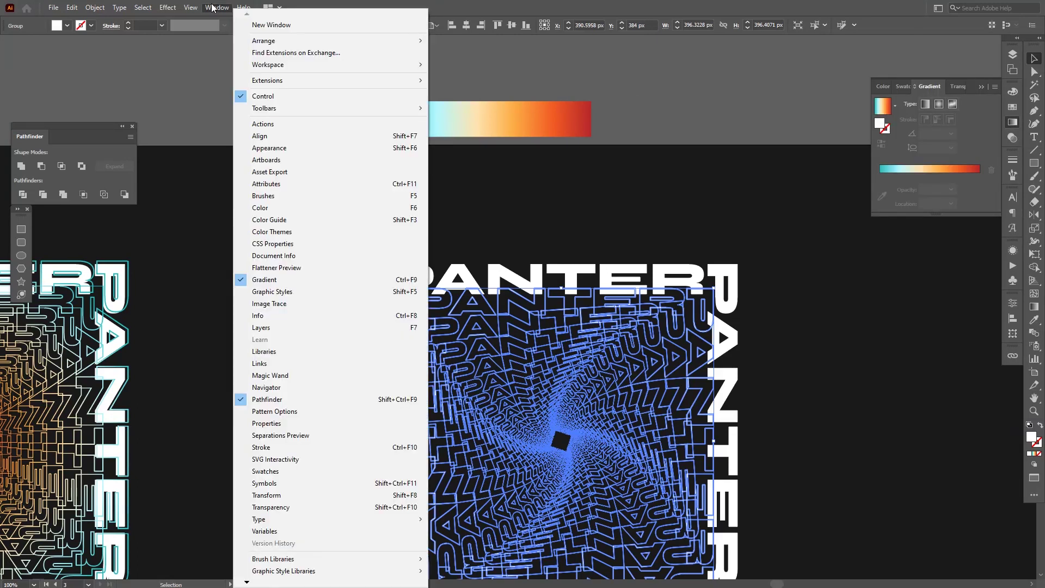
pyautogui.click(299, 281)
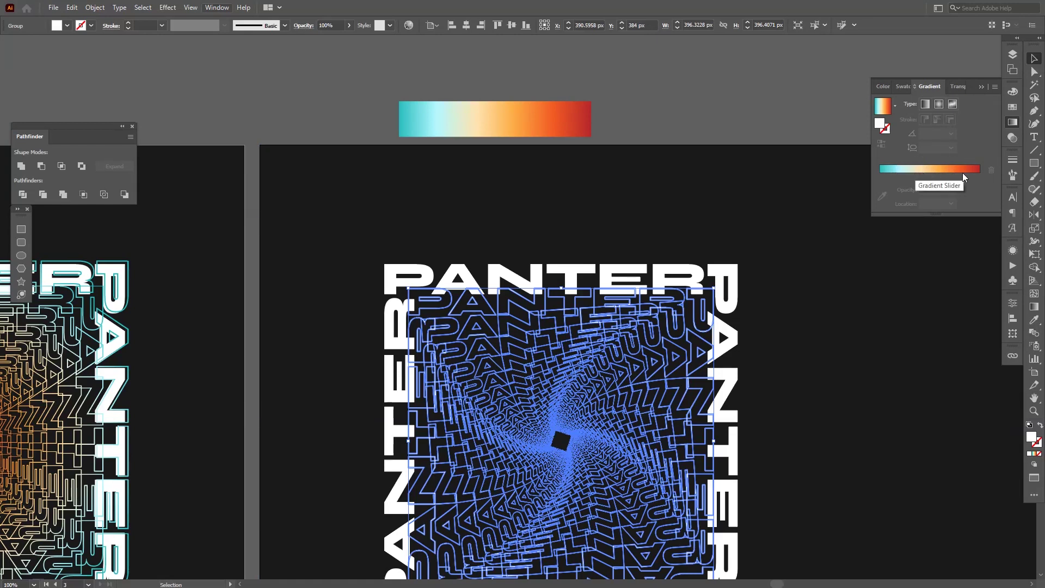
# Apply the gradient to the tunnel group and check the coloured lettering
pyautogui.click(933, 169)
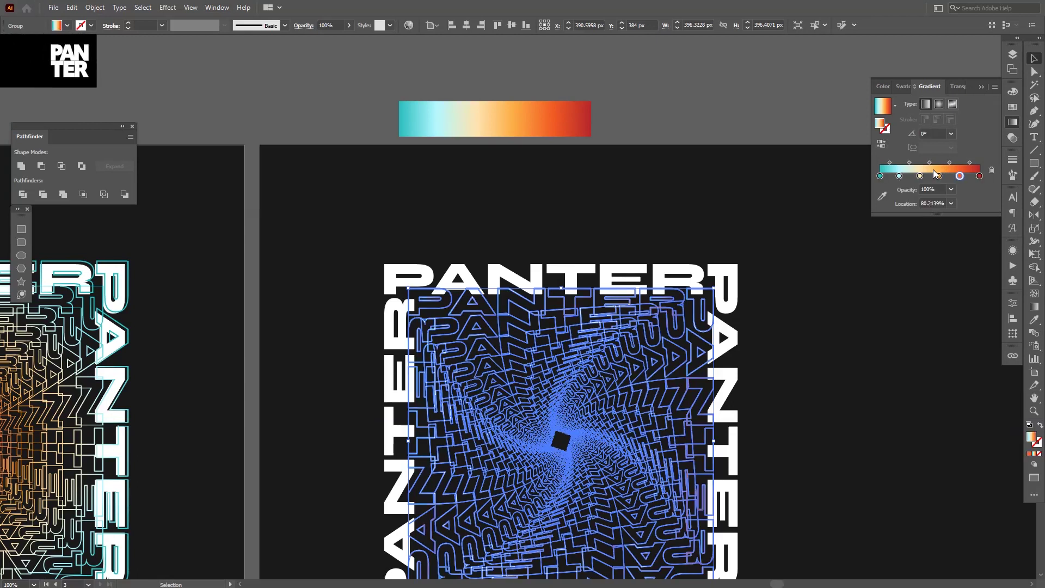
pyautogui.click(705, 100)
pyautogui.moveTo(898, 440); pyautogui.dragTo(864, 340)
pyautogui.scroll(2, 518, 365)
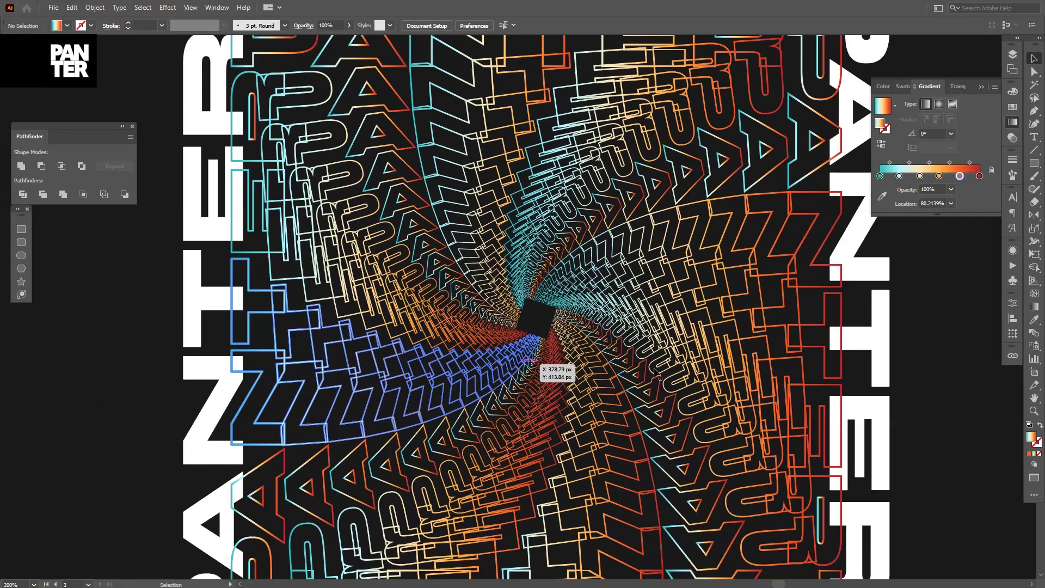
pyautogui.scroll(3, 539, 332)
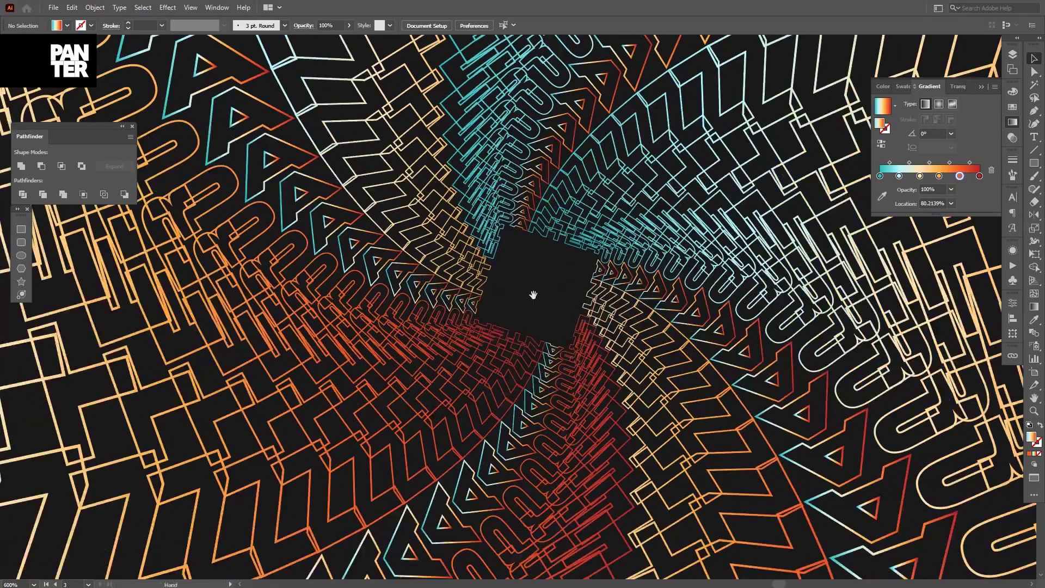
pyautogui.scroll(-4, 534, 298)
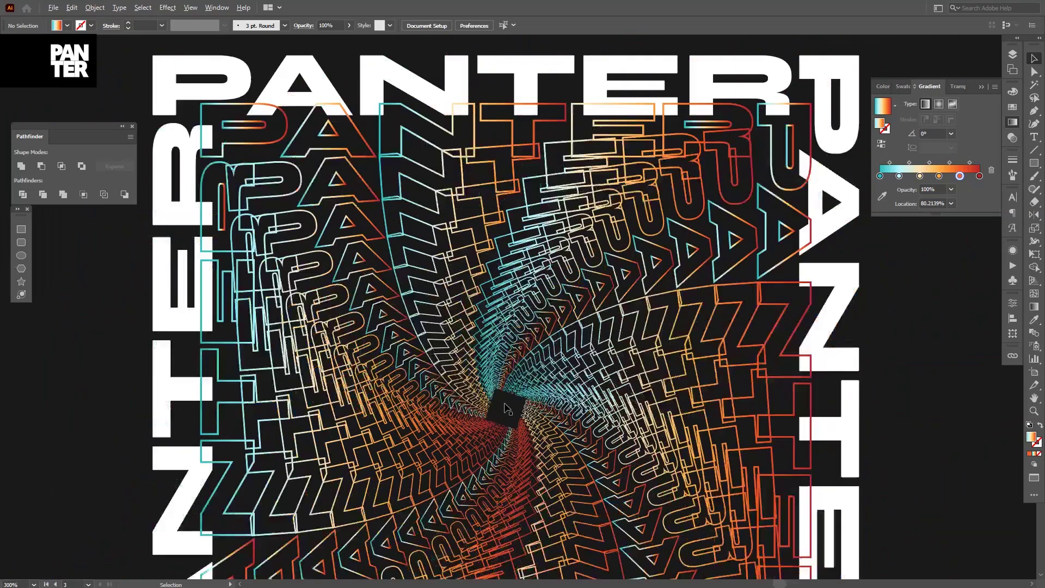
pyautogui.scroll(-3, 506, 408)
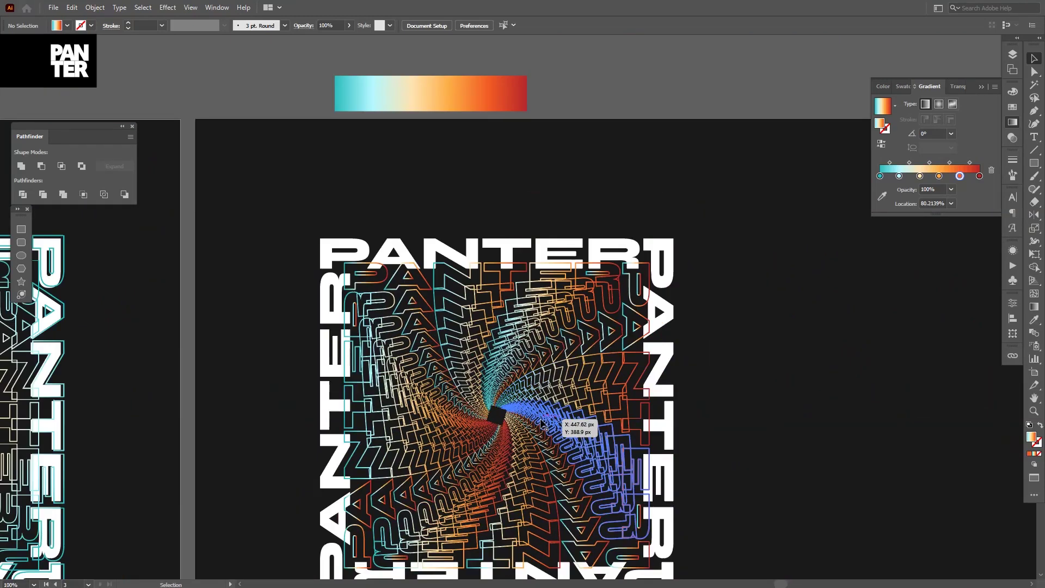
# Remove the 80% and cream gradient stops, leaving only teal and red
pyautogui.click(544, 424)
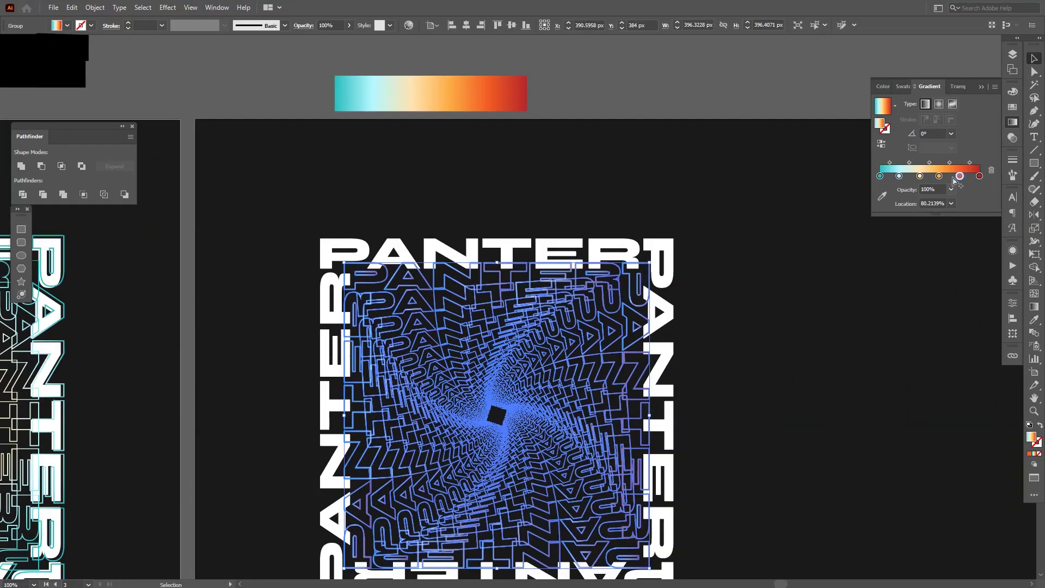
pyautogui.moveTo(958, 177); pyautogui.dragTo(956, 199)
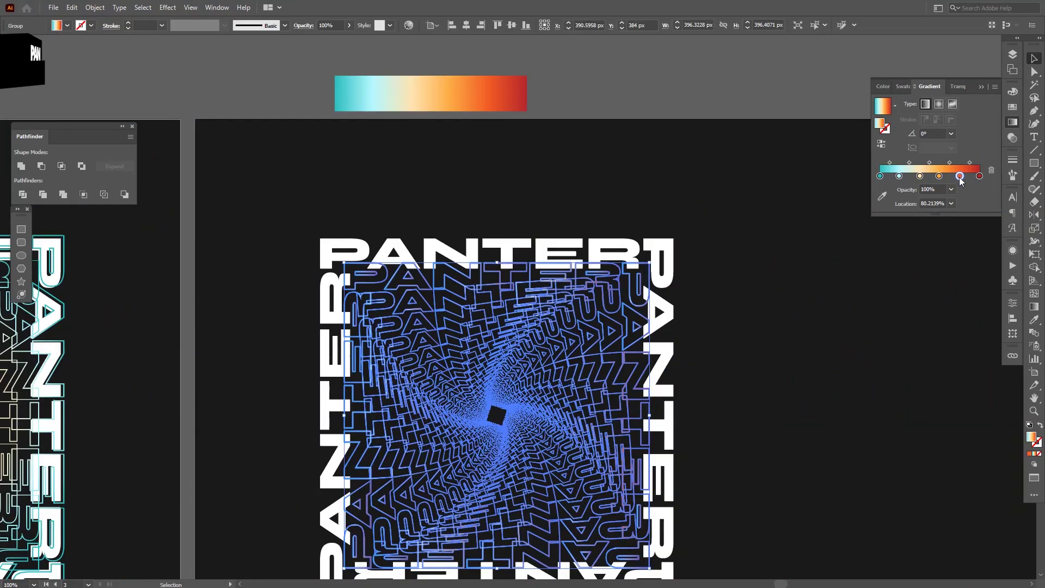
pyautogui.click(919, 176)
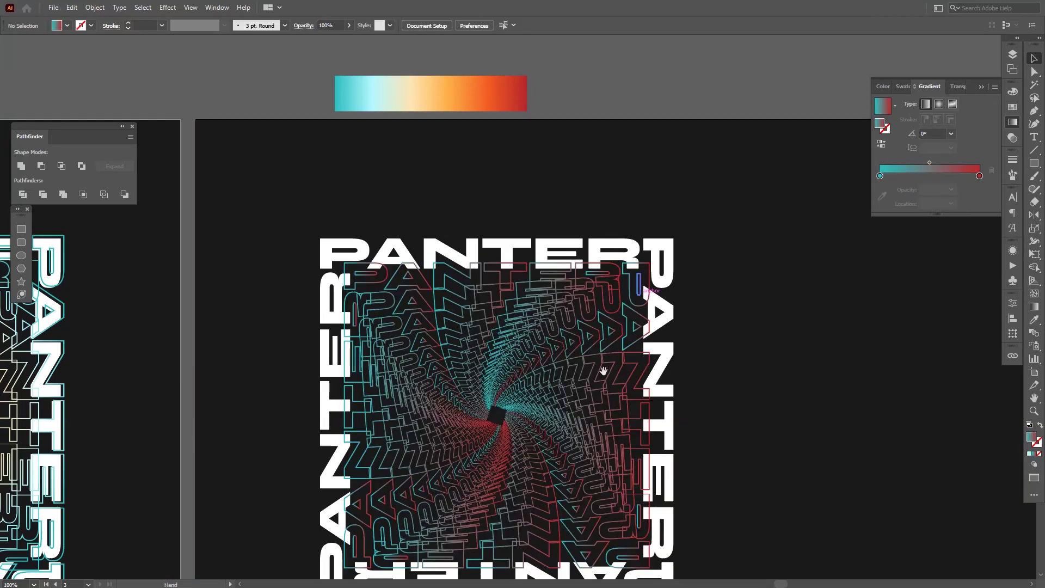
pyautogui.moveTo(604, 374); pyautogui.dragTo(588, 315)
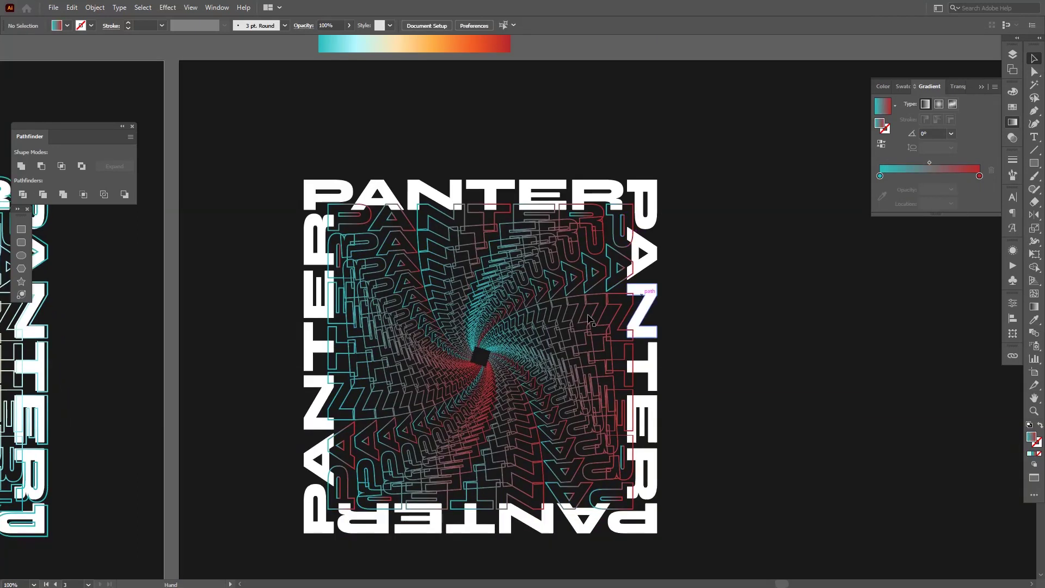
# Set the fill colour to the dark red 894242 in the Color Picker
pyautogui.scroll(2, 590, 318)
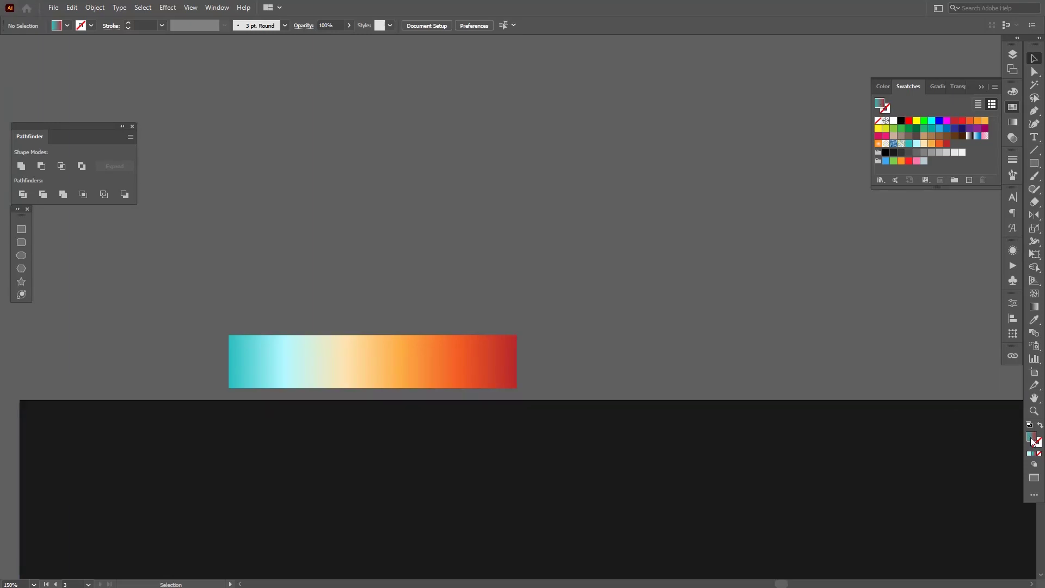
pyautogui.doubleClick(879, 105)
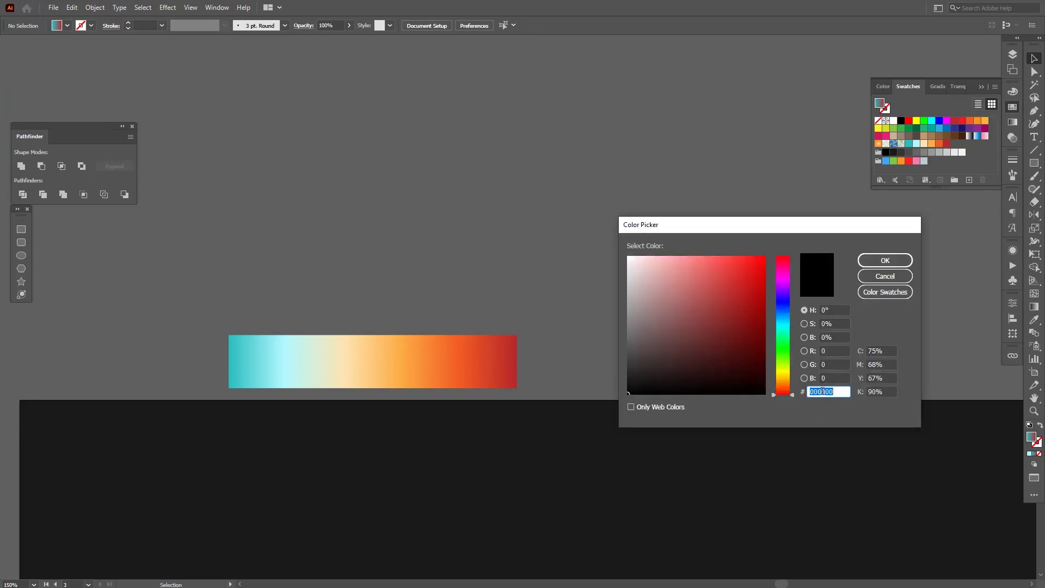
pyautogui.moveTo(839, 393); pyautogui.dragTo(810, 392)
pyautogui.write('dgsert2')
pyautogui.moveTo(838, 393); pyautogui.dragTo(759, 389)
pyautogui.press('BackSpace')
pyautogui.click(693, 264)
pyautogui.moveTo(725, 268); pyautogui.dragTo(750, 277)
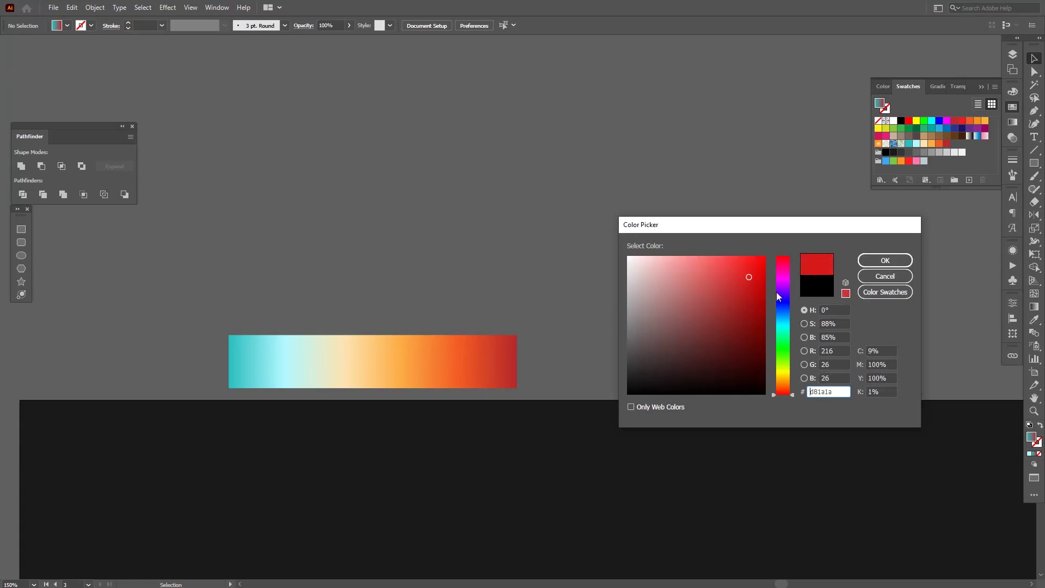
pyautogui.click(699, 320)
pyautogui.click(876, 259)
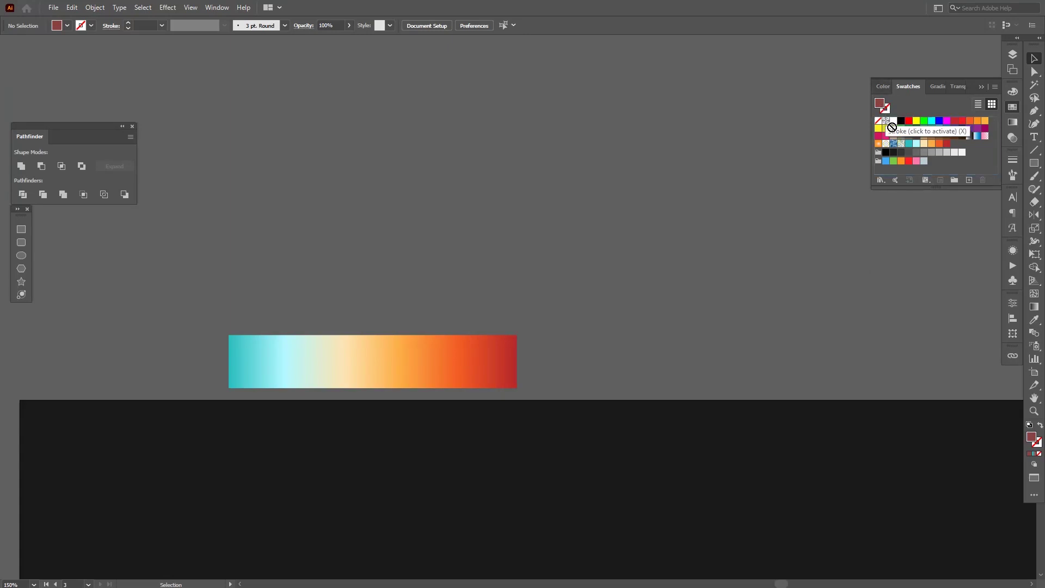
# Create a swatch colour group named 'vintage' containing the 894242 red fill
pyautogui.moveTo(883, 108)
pyautogui.mouseDown()
pyautogui.moveTo(914, 157)
pyautogui.moveTo(969, 155)
pyautogui.mouseUp()
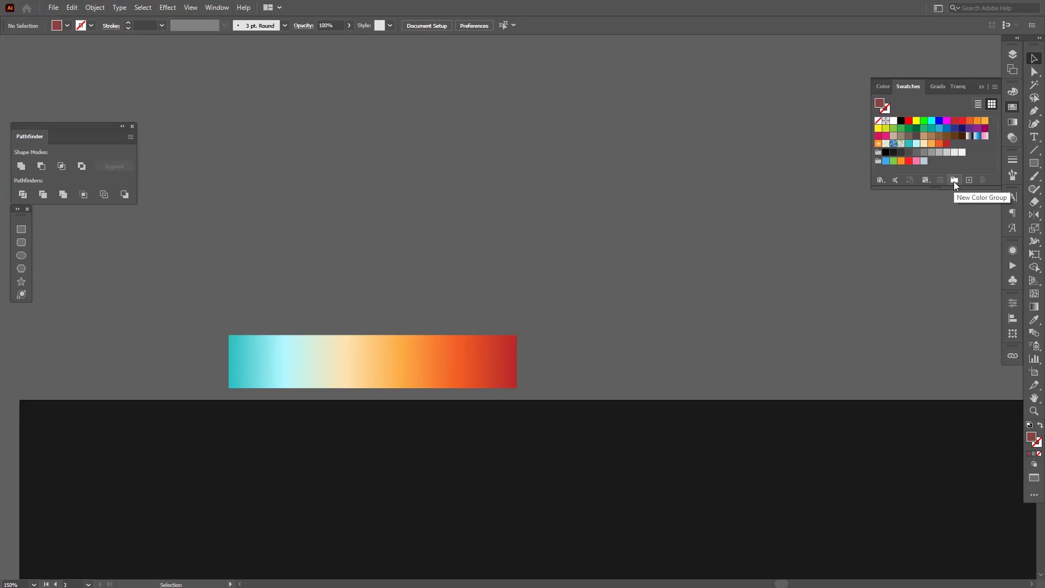
pyautogui.click(953, 182)
pyautogui.write('vintage')
pyautogui.click(540, 321)
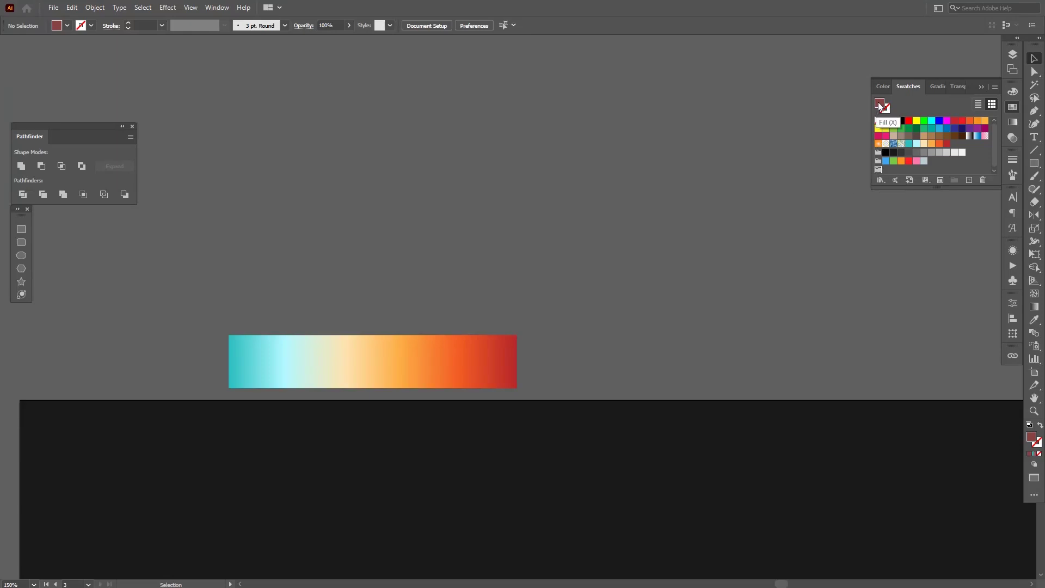
pyautogui.moveTo(879, 112); pyautogui.dragTo(884, 170)
pyautogui.moveTo(411, 333); pyautogui.dragTo(441, 326)
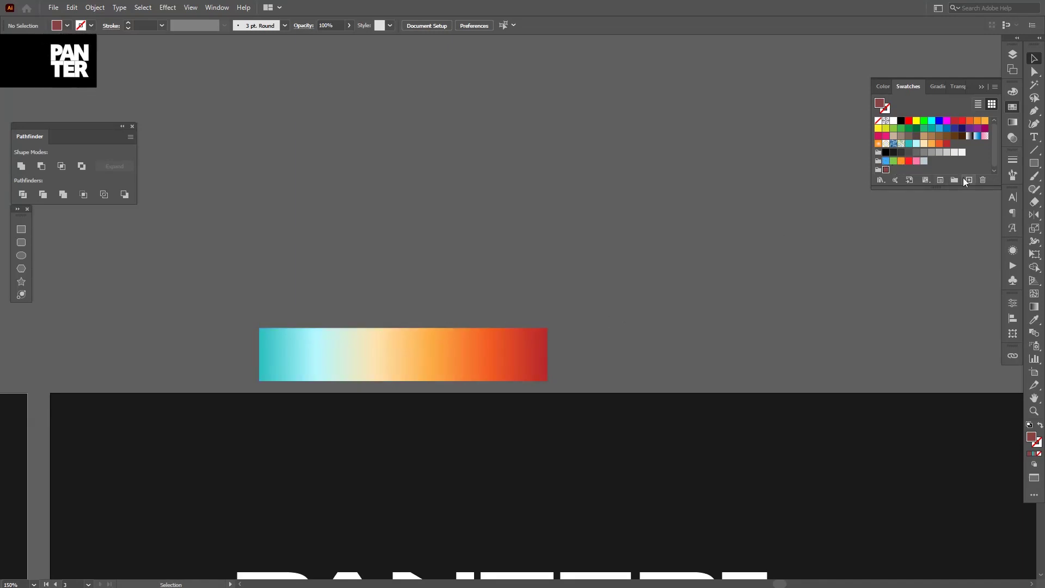
# Build a gradient fill with a stop near 19%, then duplicate the gradient bar above the original
pyautogui.click(1014, 122)
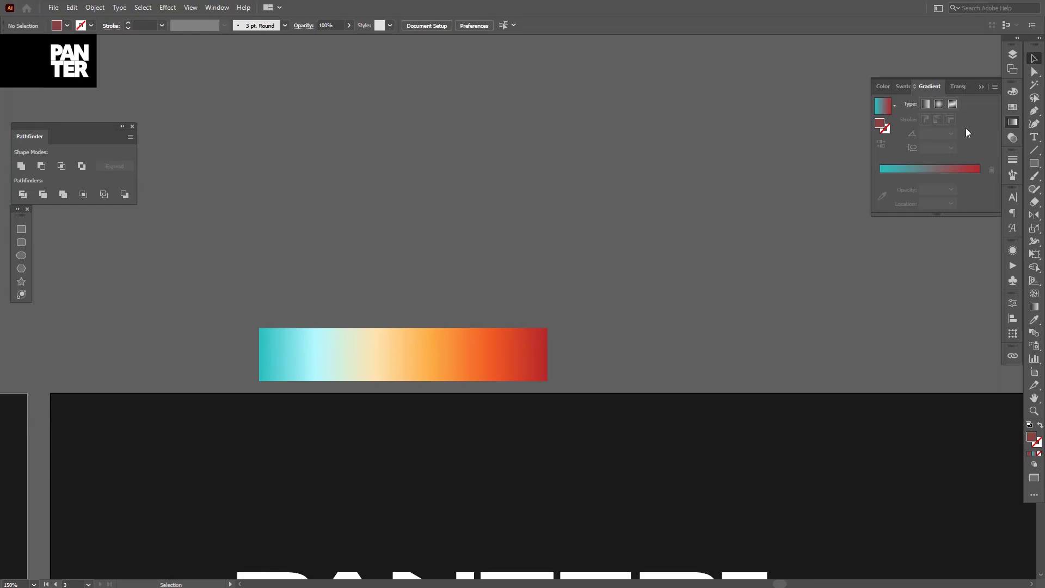
pyautogui.click(937, 169)
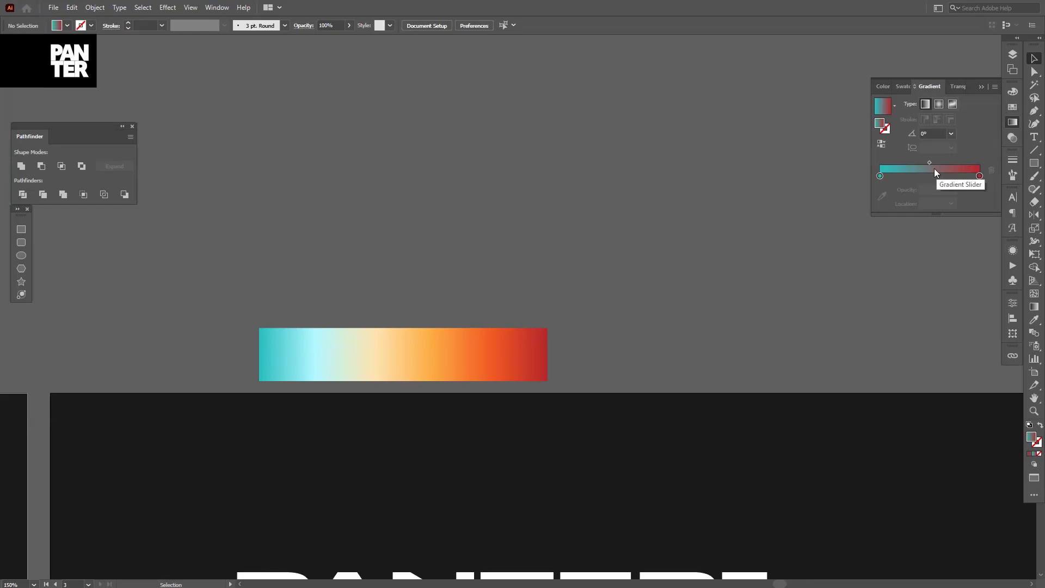
pyautogui.doubleClick(880, 176)
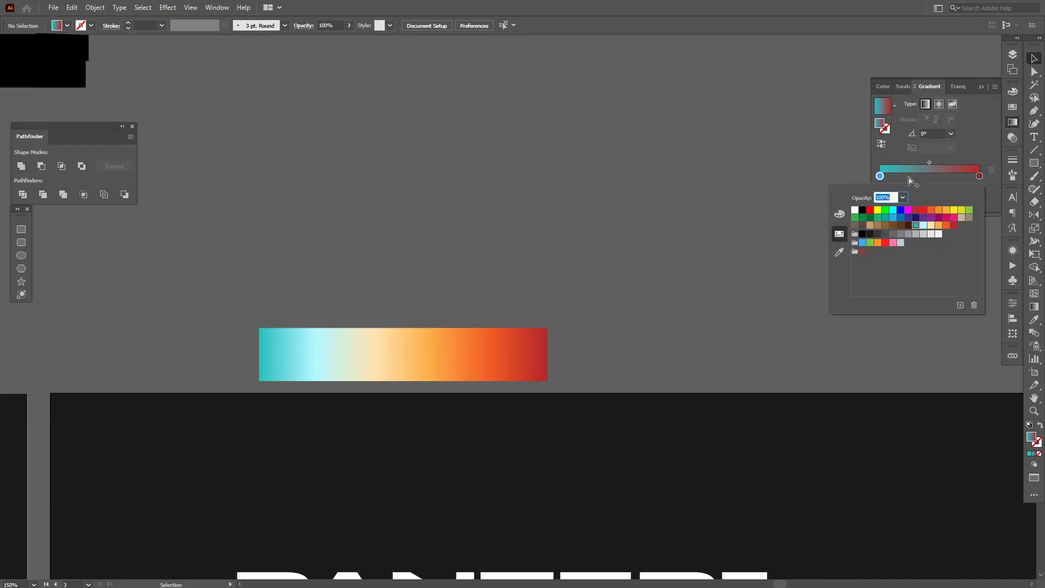
pyautogui.click(897, 155)
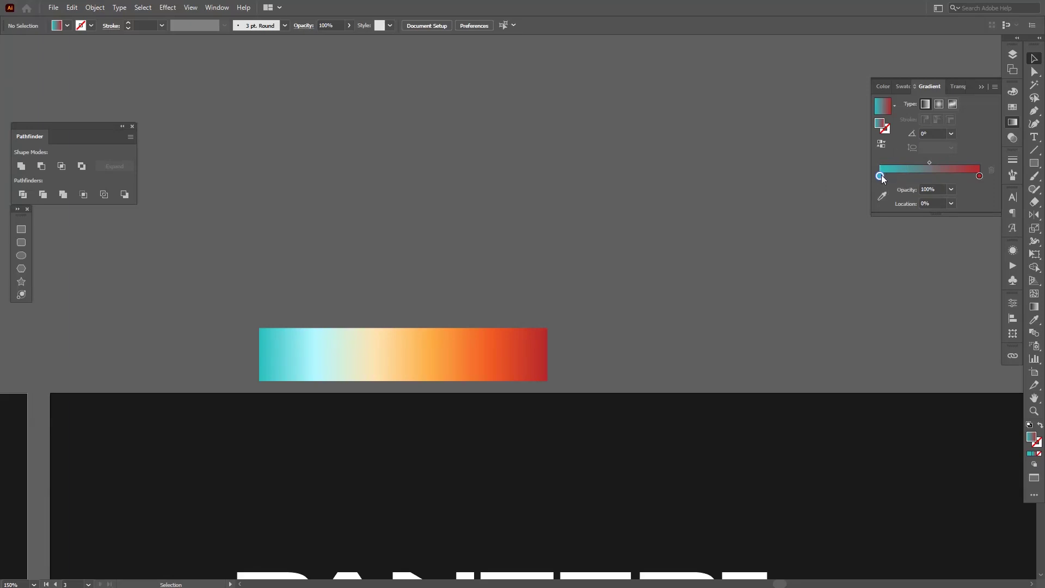
pyautogui.moveTo(882, 177); pyautogui.dragTo(902, 177)
pyautogui.click(510, 343)
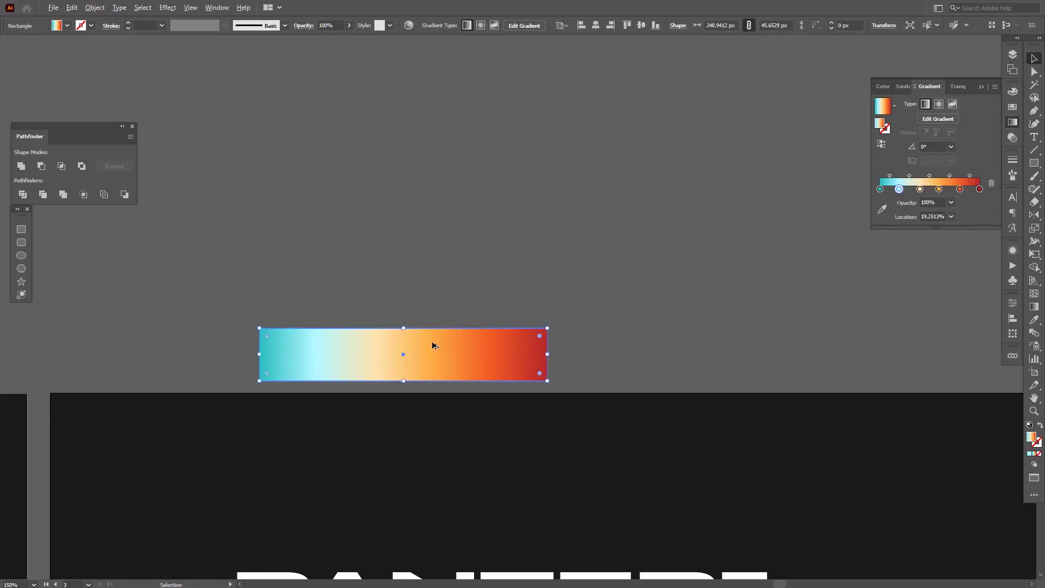
pyautogui.moveTo(458, 342); pyautogui.dragTo(482, 247)
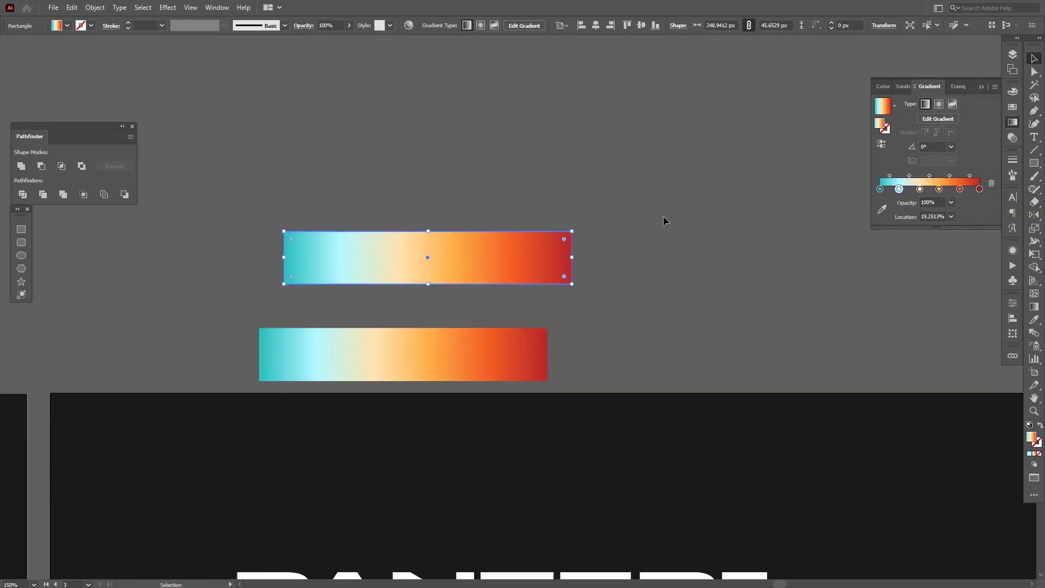
# Remove the duplicate gradient bar and extra stops, then add a new stop near 39%
pyautogui.press('Delete')
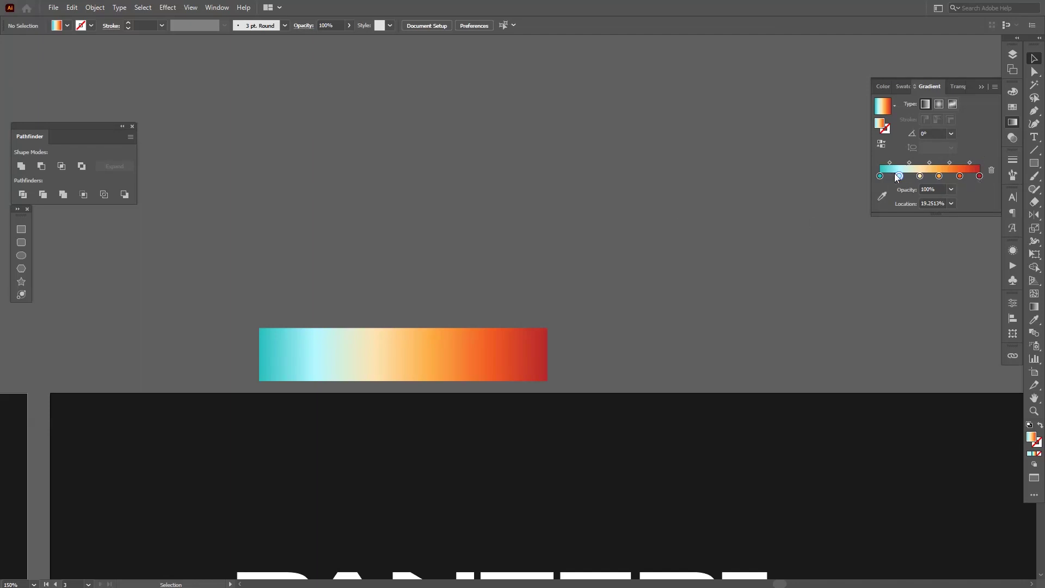
pyautogui.moveTo(919, 176); pyautogui.dragTo(960, 212)
pyautogui.click(961, 175)
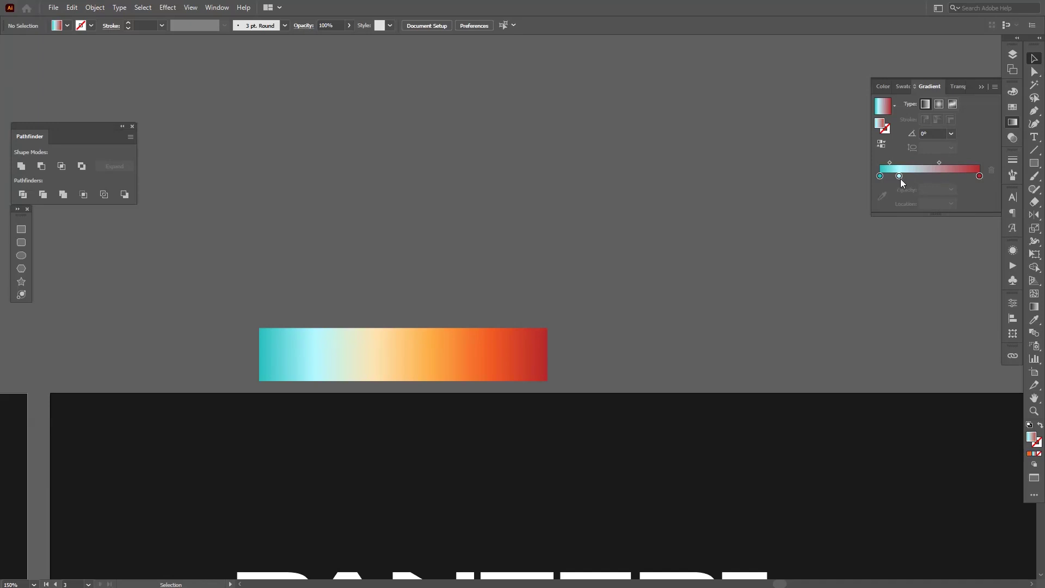
pyautogui.doubleClick(899, 176)
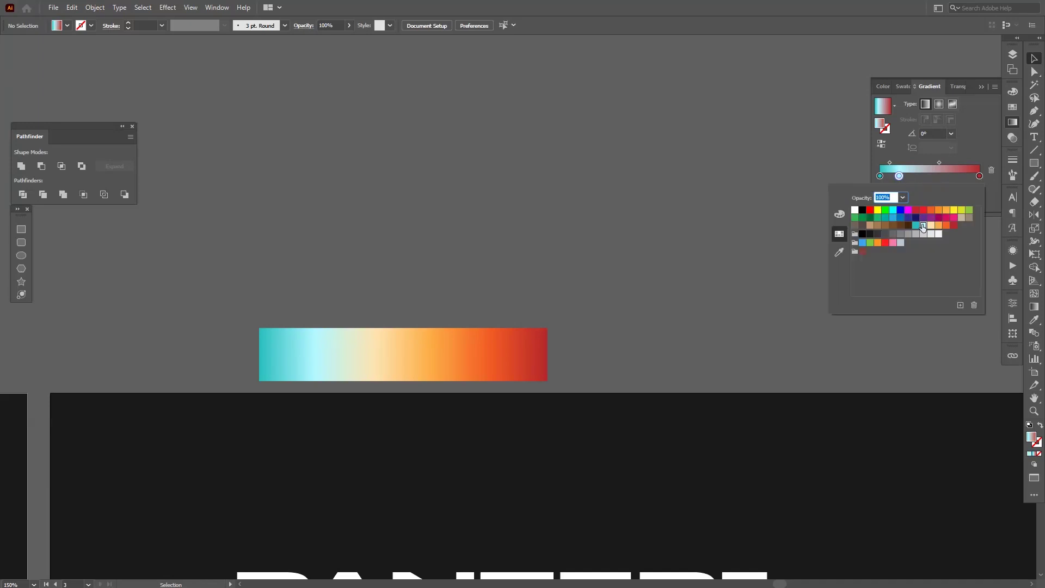
pyautogui.click(909, 177)
pyautogui.moveTo(912, 177); pyautogui.dragTo(919, 178)
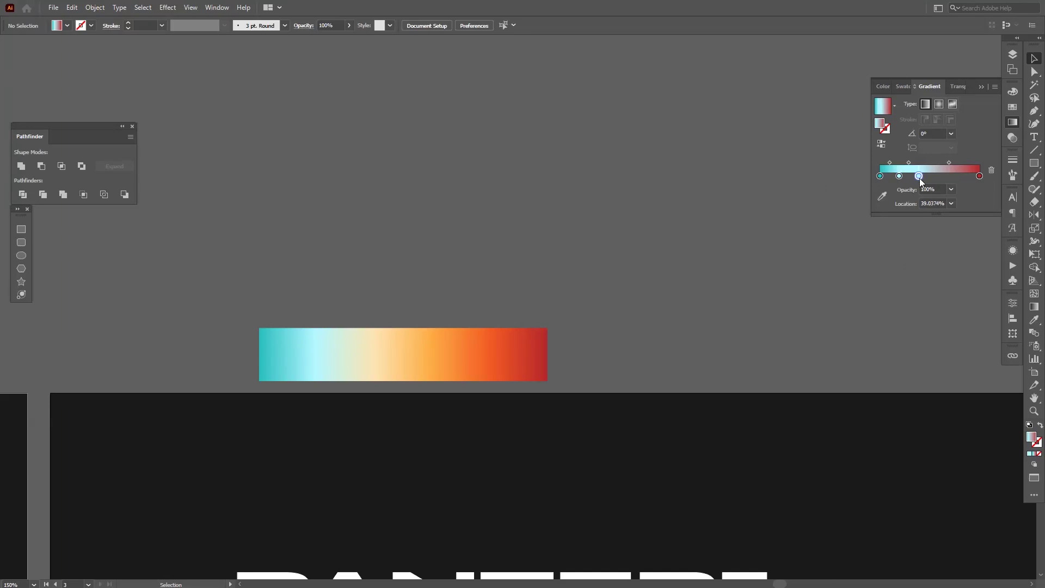
# Select the PANTER tunnel artwork group
pyautogui.scroll(-3, 613, 301)
pyautogui.scroll(-3, 632, 327)
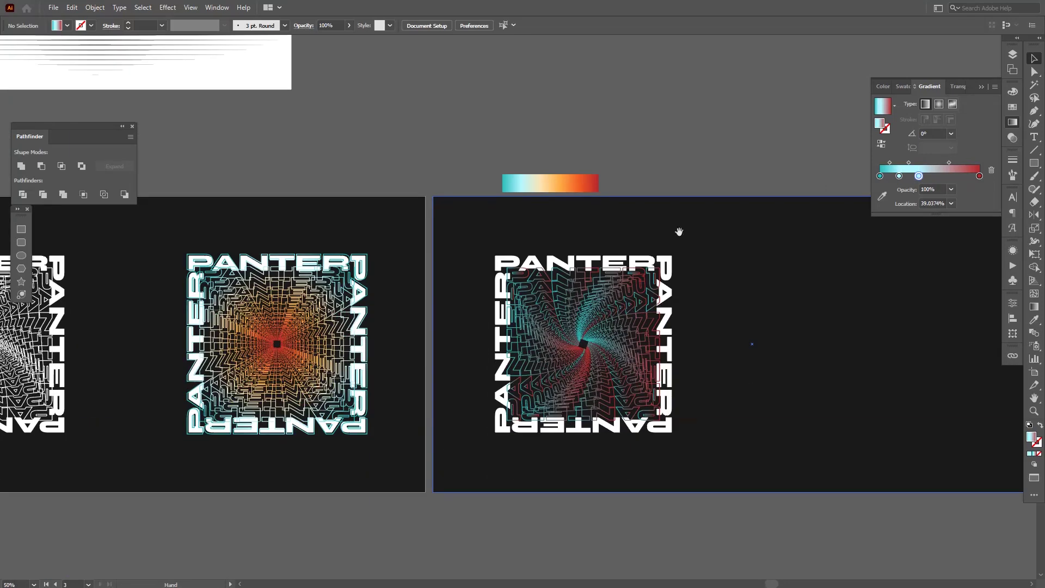
pyautogui.scroll(2, 631, 323)
pyautogui.click(629, 323)
pyautogui.scroll(2, 630, 322)
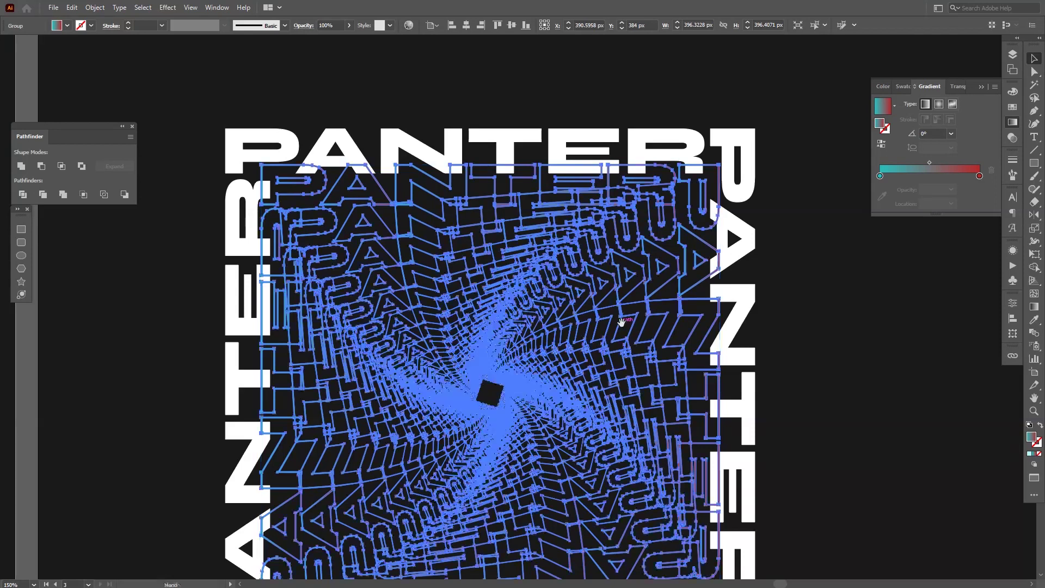
pyautogui.scroll(-1, 659, 334)
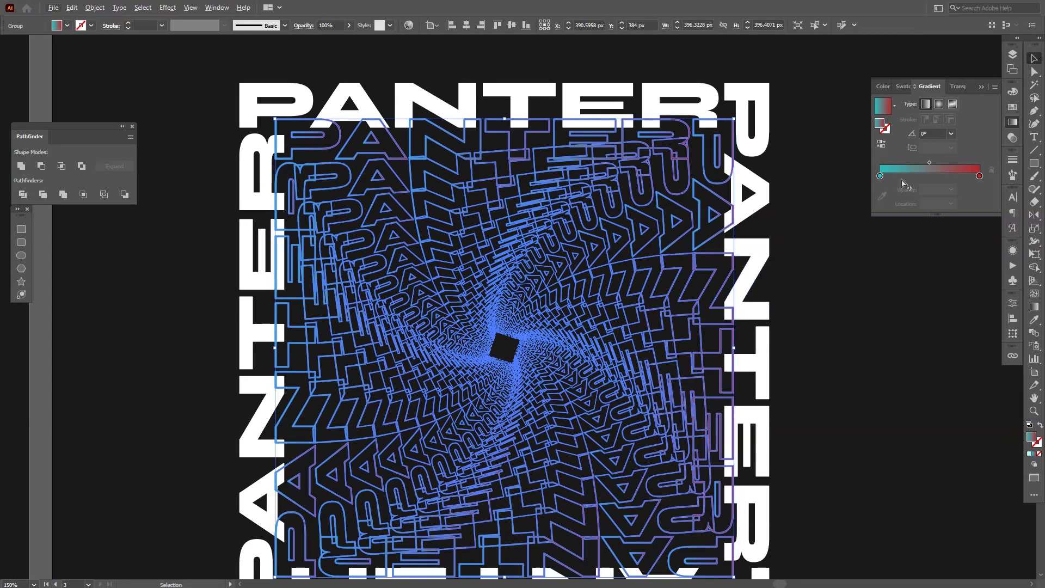
# Add light-cyan gradient stops at about 21% and 42%
pyautogui.click(881, 176)
pyautogui.moveTo(880, 176); pyautogui.dragTo(901, 176)
pyautogui.doubleClick(902, 176)
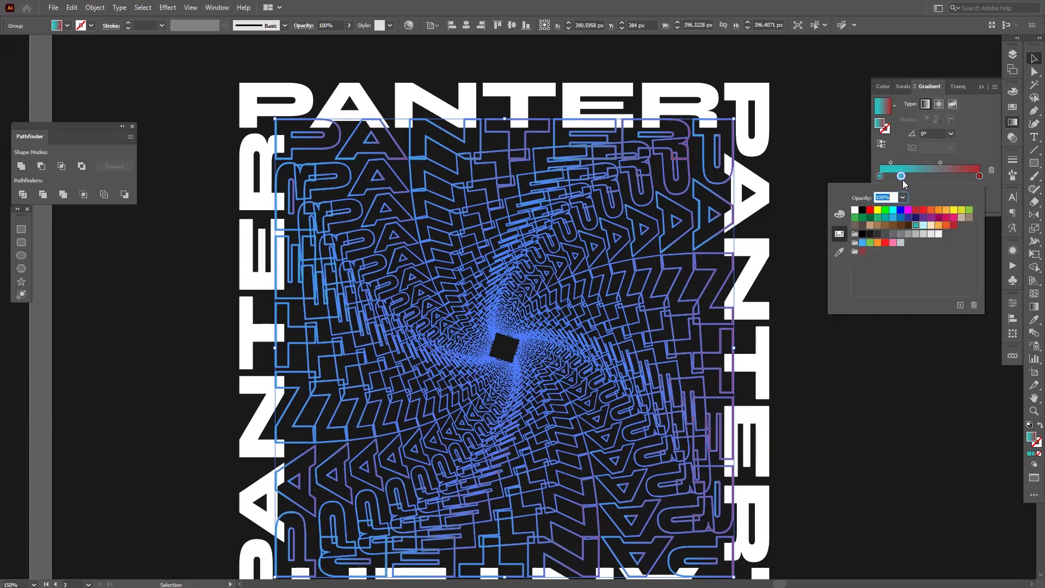
pyautogui.click(916, 226)
pyautogui.click(902, 178)
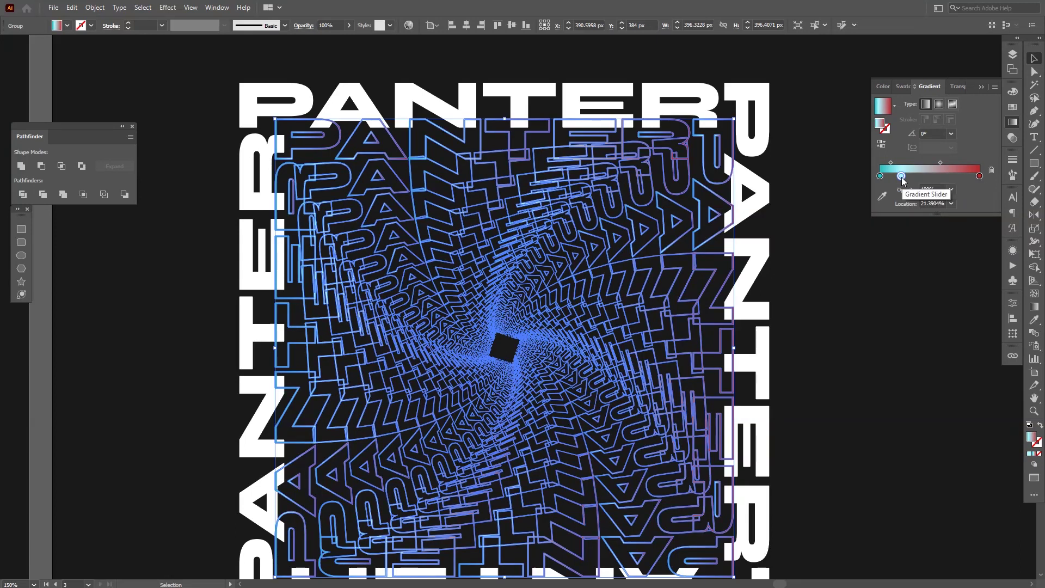
pyautogui.moveTo(902, 176); pyautogui.dragTo(923, 177)
pyautogui.doubleClick(922, 176)
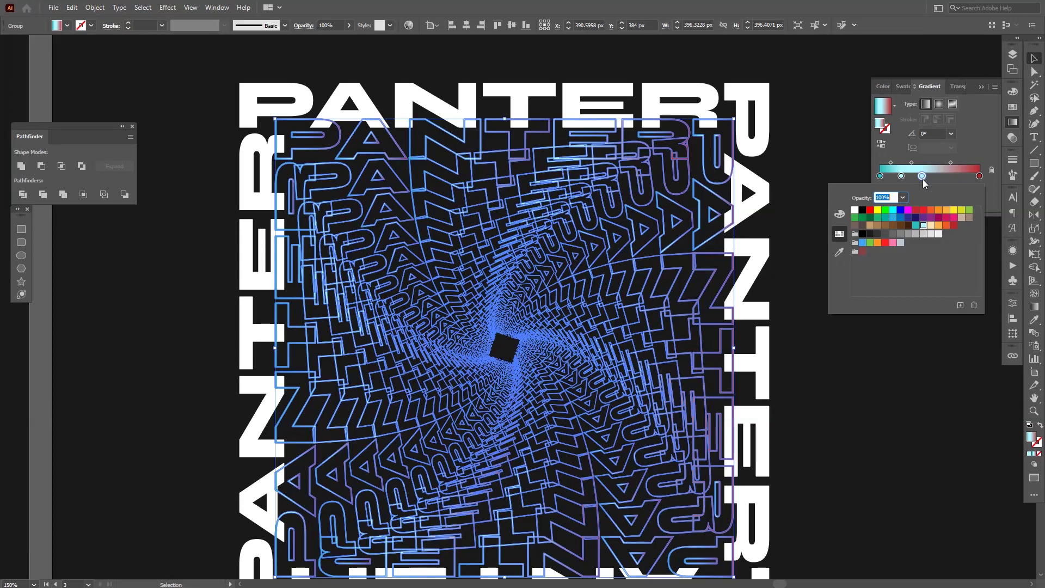
pyautogui.click(923, 176)
pyautogui.doubleClick(923, 176)
pyautogui.click(923, 176)
# Add an orange stop and an orange-red stop near 79%, with the orange stop at about 60%
pyautogui.moveTo(923, 176); pyautogui.dragTo(942, 177)
pyautogui.doubleClick(942, 177)
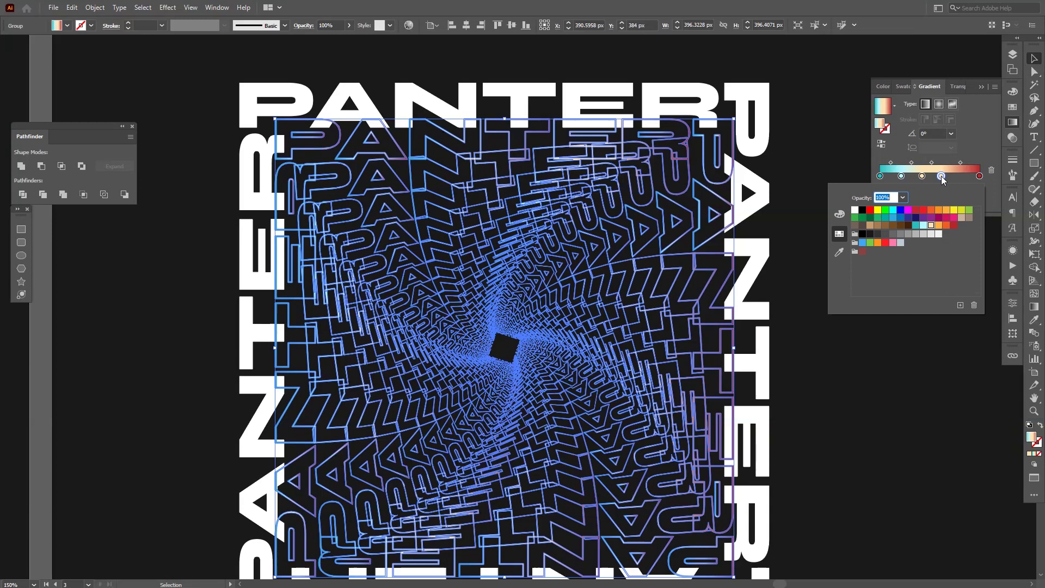
pyautogui.click(938, 227)
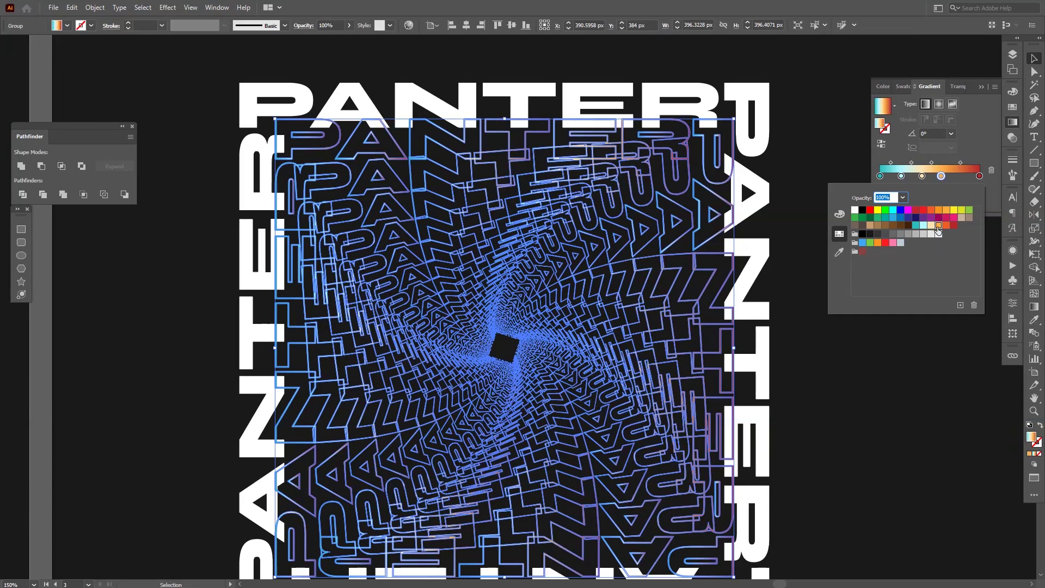
pyautogui.press('Escape')
pyautogui.click(959, 177)
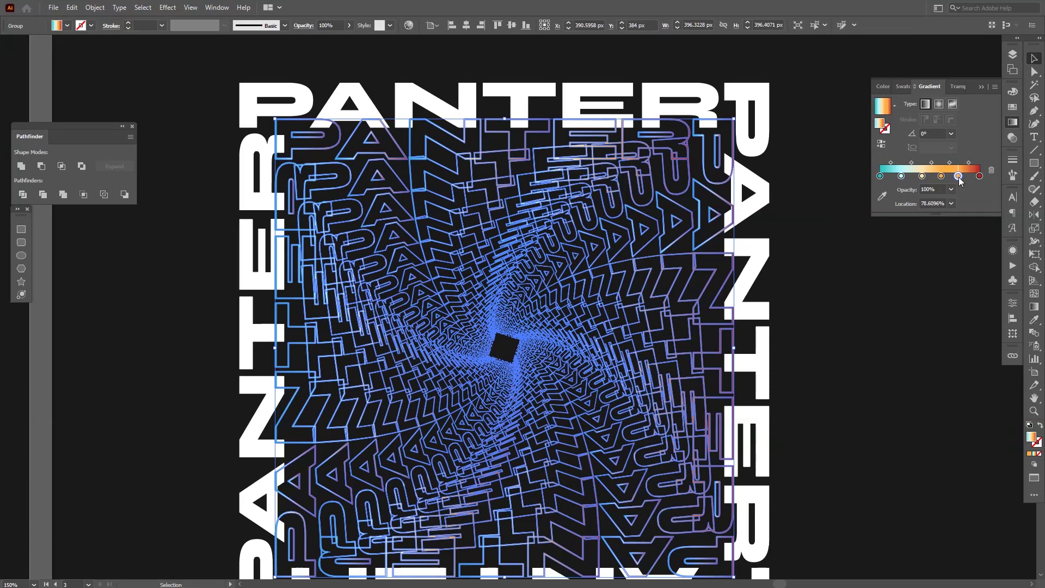
pyautogui.doubleClick(959, 176)
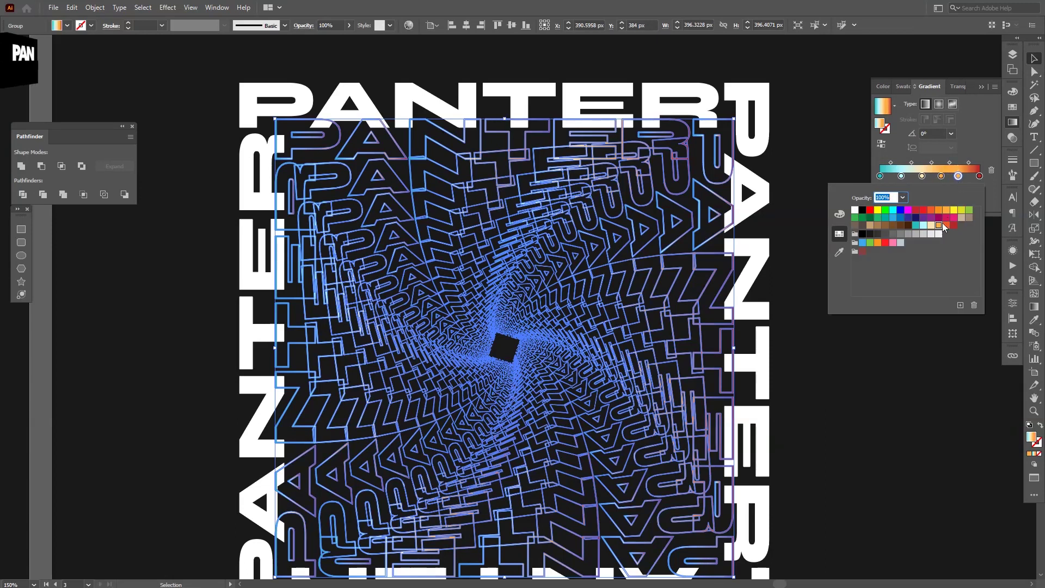
pyautogui.click(946, 225)
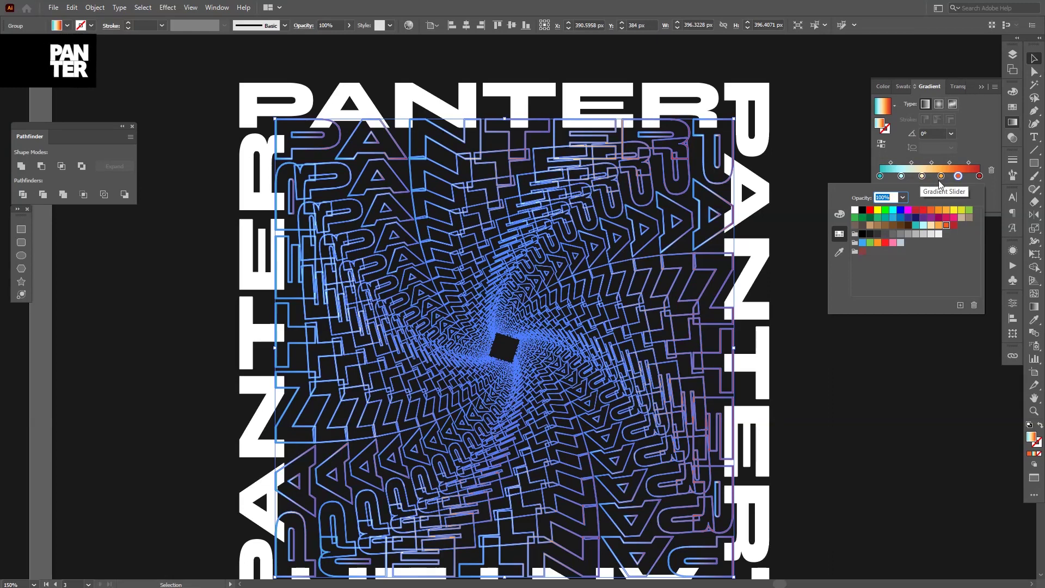
pyautogui.click(942, 176)
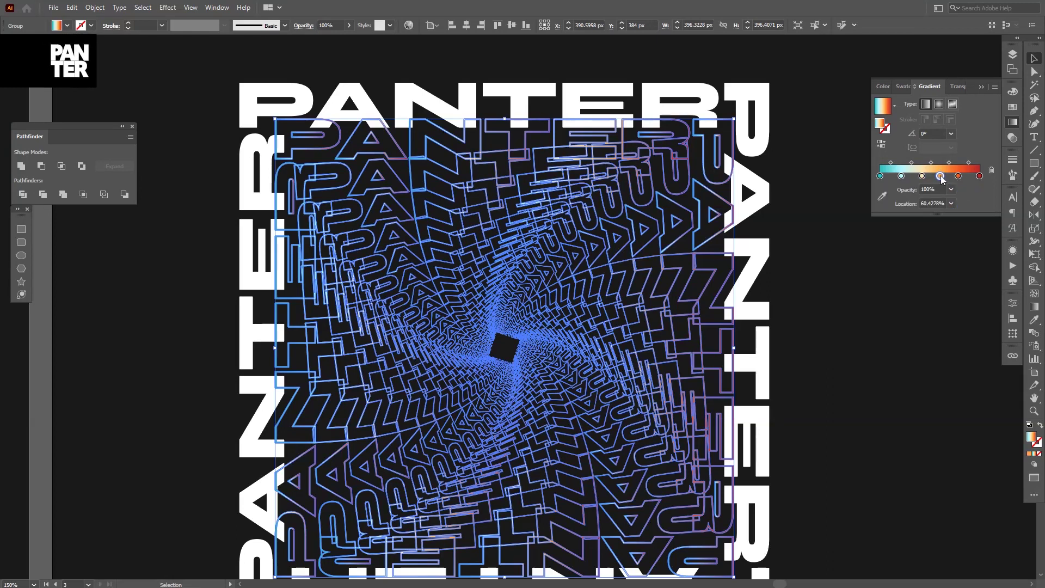
# Select the tunnel letter group and switch its gradient type to Radial
pyautogui.click(822, 220)
pyautogui.moveTo(627, 318); pyautogui.dragTo(626, 273)
pyautogui.scroll(2, 471, 235)
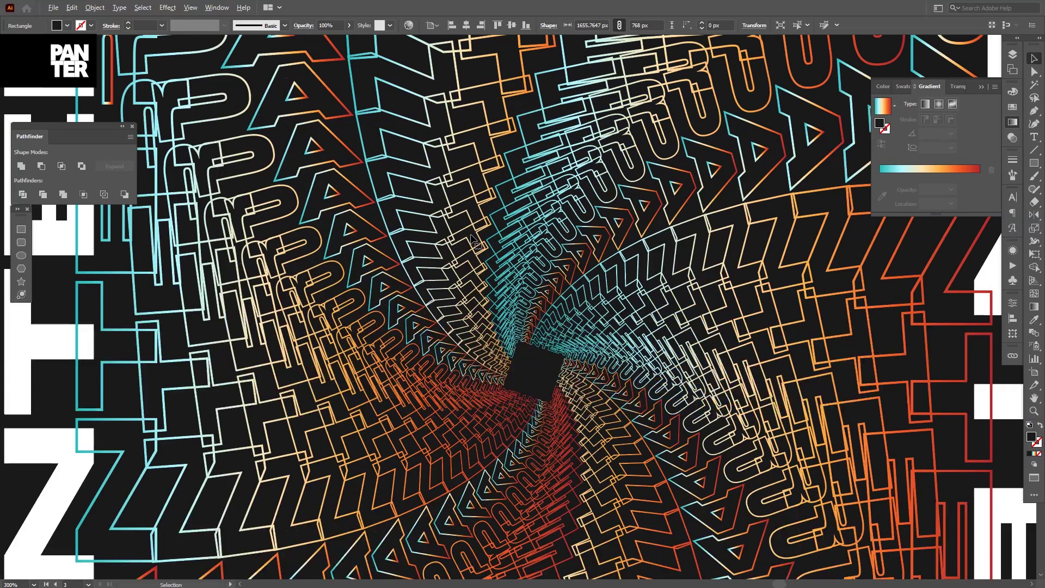
pyautogui.click(532, 278)
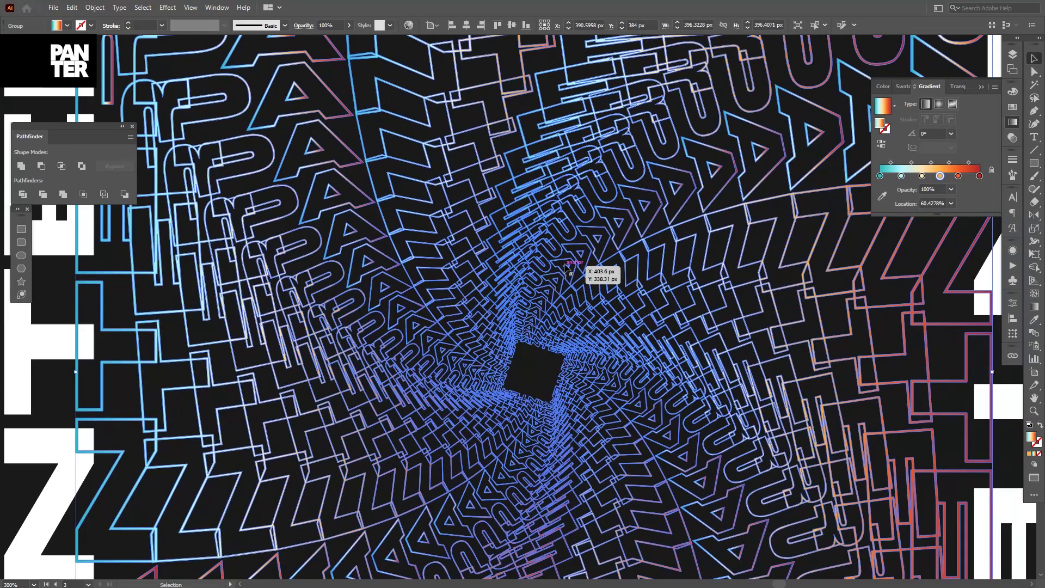
pyautogui.click(938, 105)
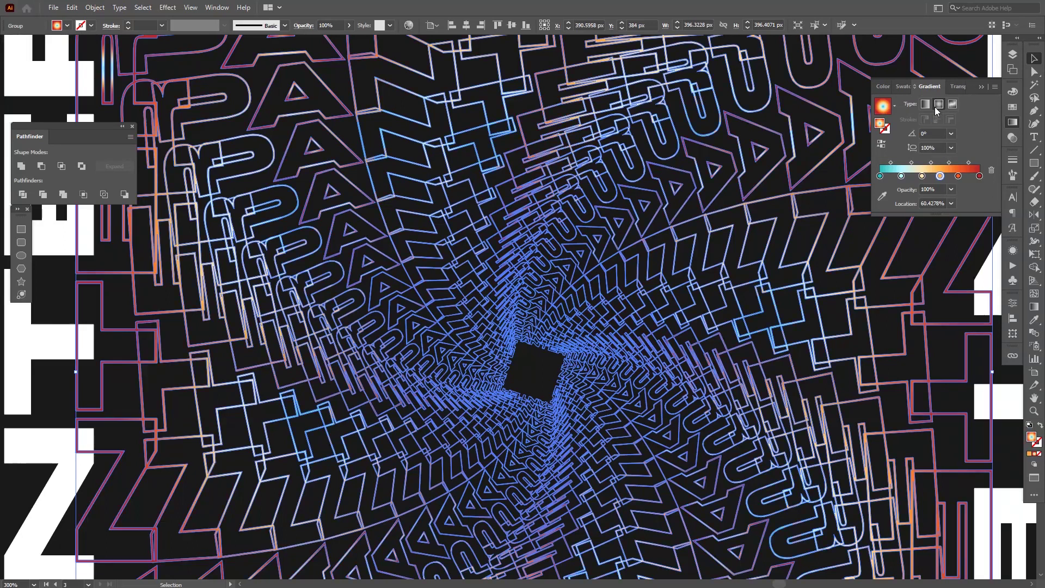
pyautogui.scroll(-2, 586, 266)
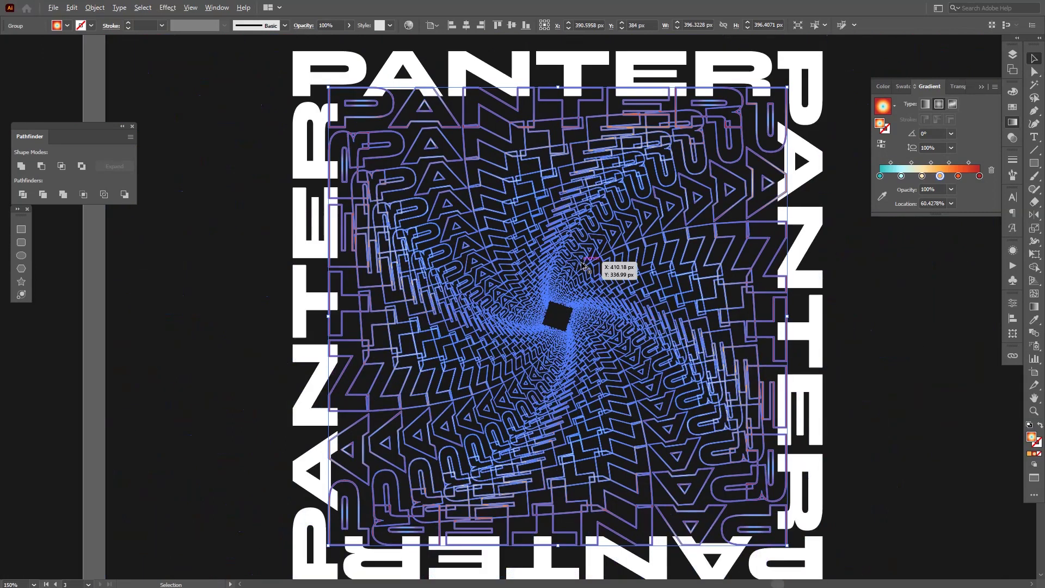
pyautogui.click(556, 325)
pyautogui.click(555, 303)
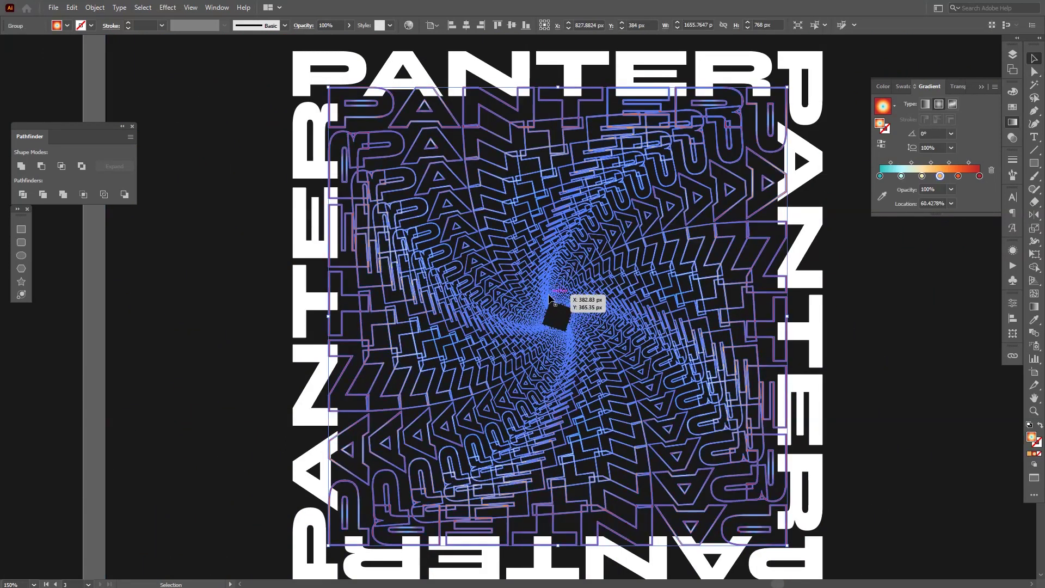
pyautogui.moveTo(669, 319); pyautogui.dragTo(616, 308)
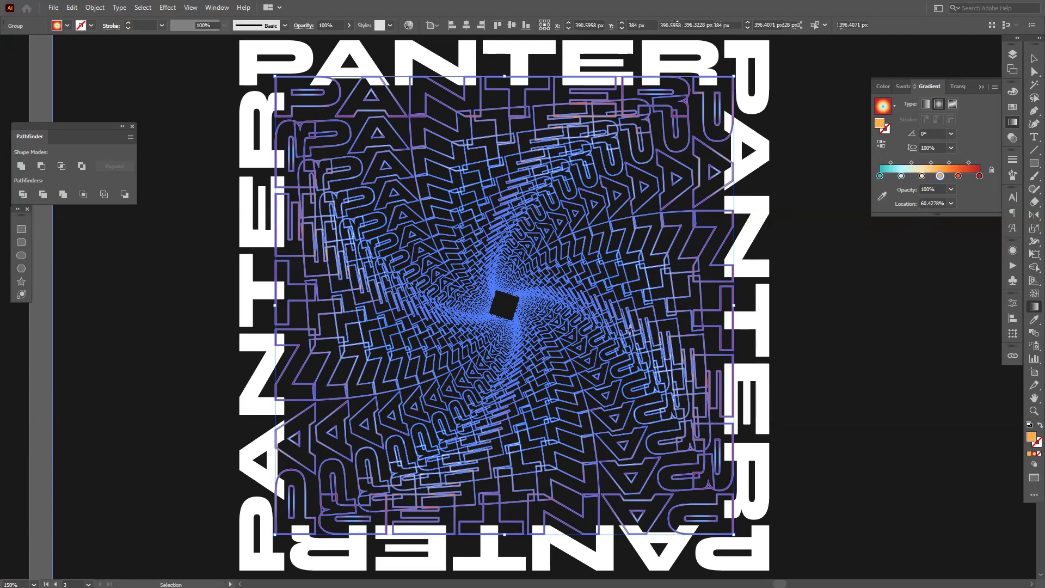
# With the Gradient tool, drag one radial gradient from the tunnel's centre to its right edge
pyautogui.press('g')
pyautogui.scroll(1, 617, 313)
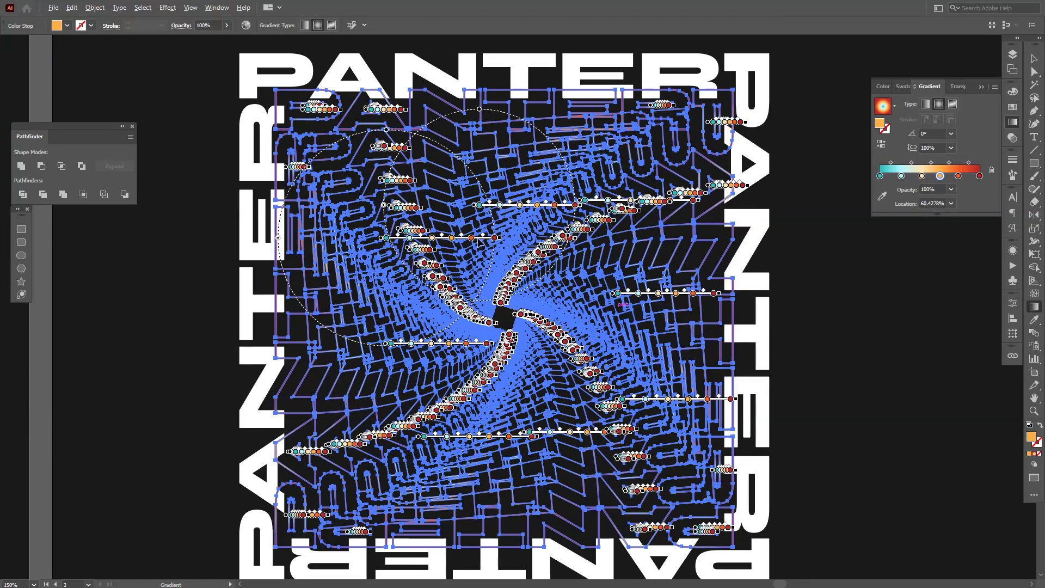
pyautogui.scroll(3, 481, 243)
pyautogui.scroll(-1, 481, 244)
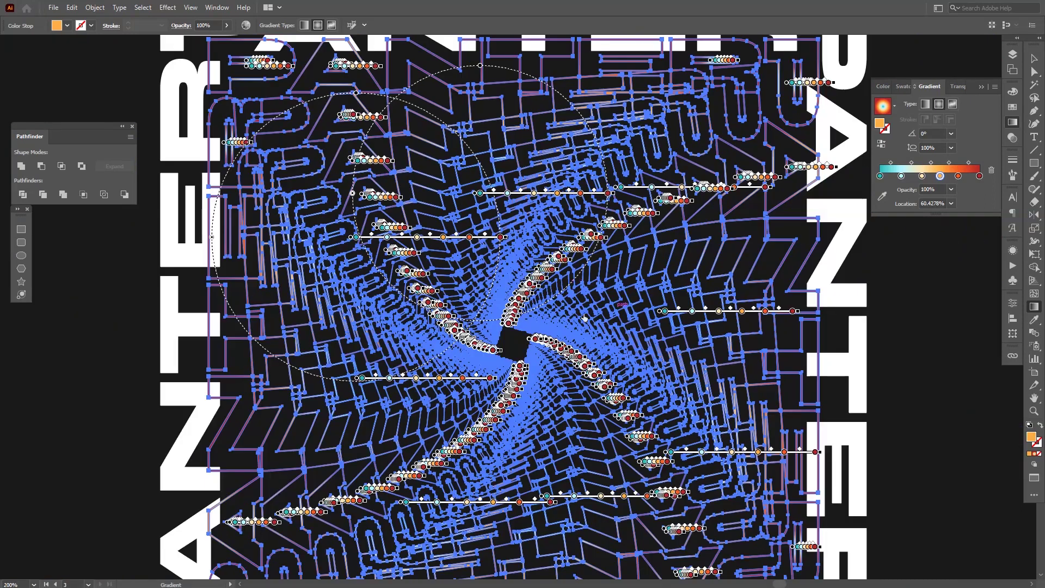
pyautogui.moveTo(587, 322)
pyautogui.mouseDown()
pyautogui.moveTo(557, 299)
pyautogui.moveTo(514, 296)
pyautogui.mouseUp()
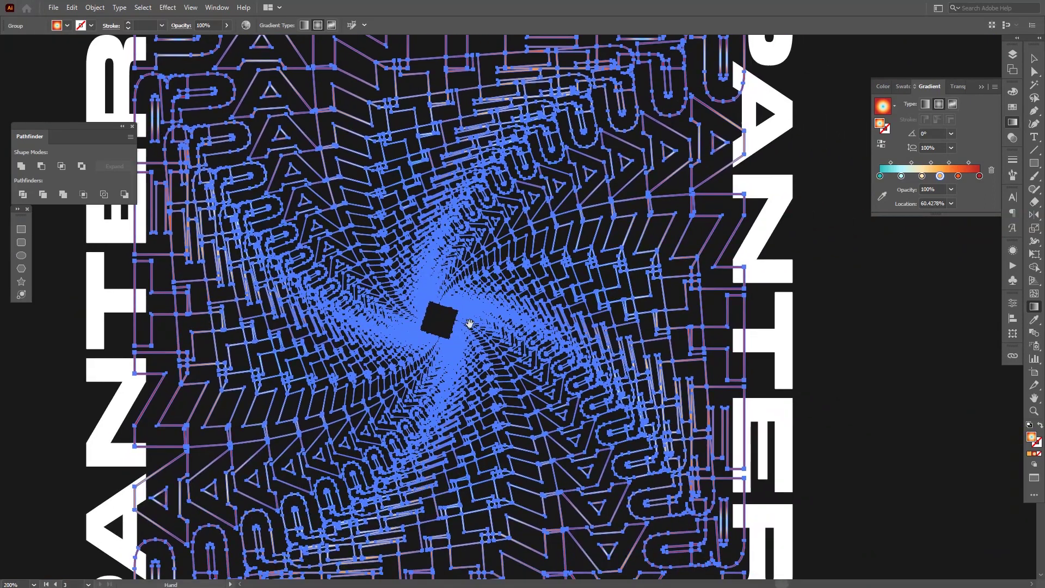
pyautogui.press('space')
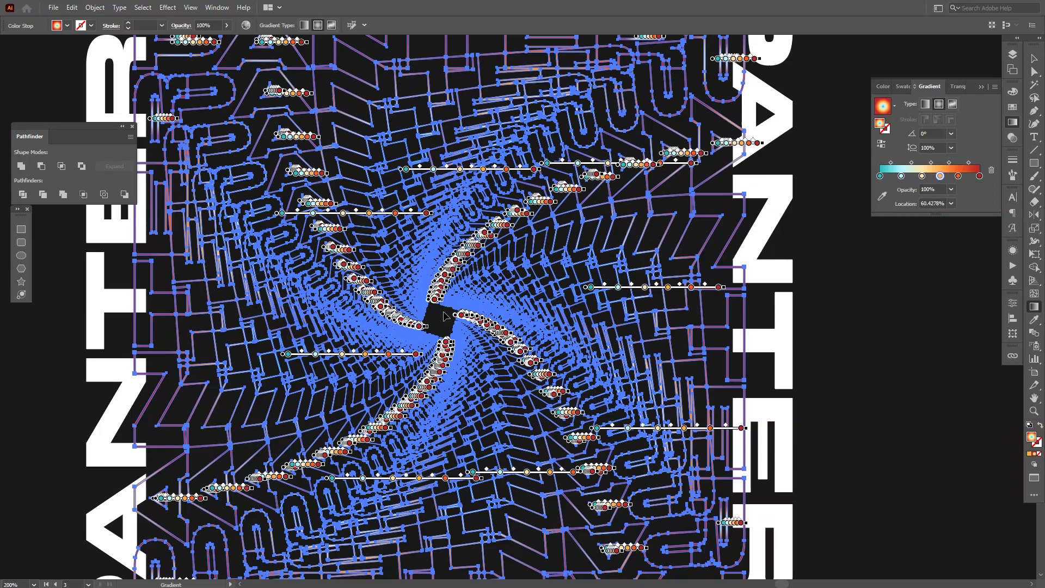
pyautogui.click(444, 316)
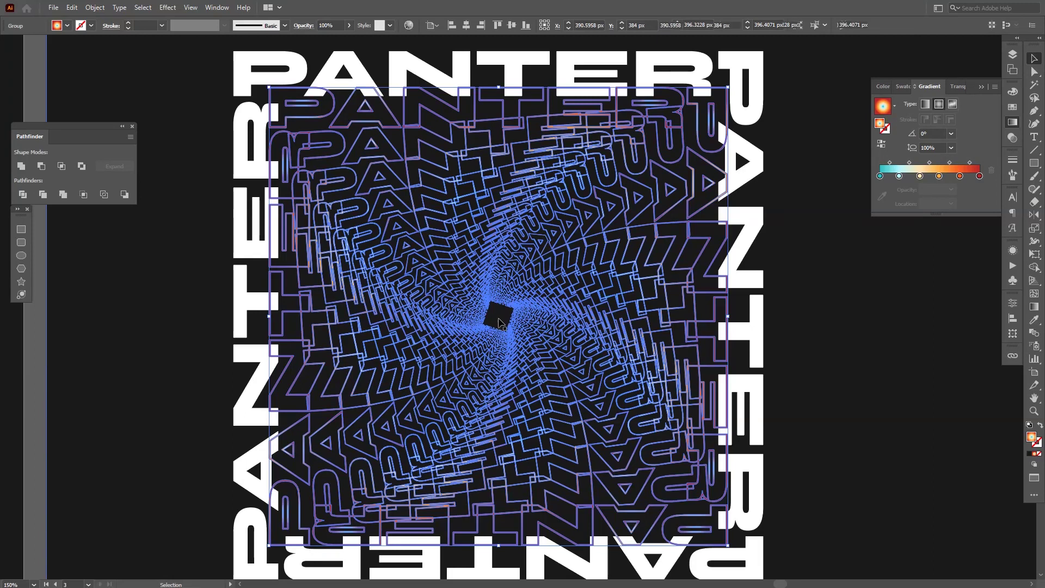
pyautogui.press('g')
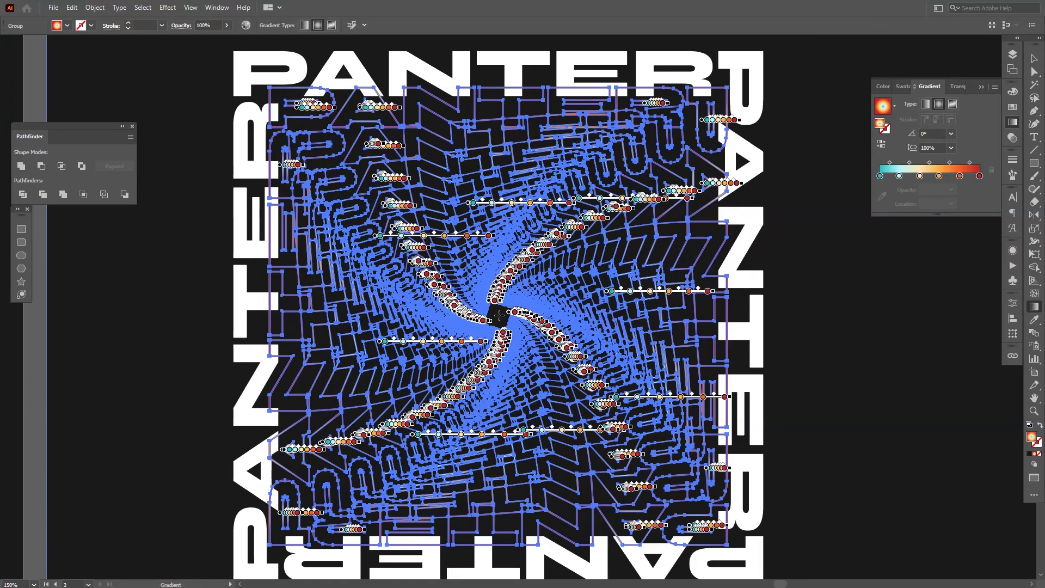
pyautogui.moveTo(499, 315); pyautogui.dragTo(727, 319)
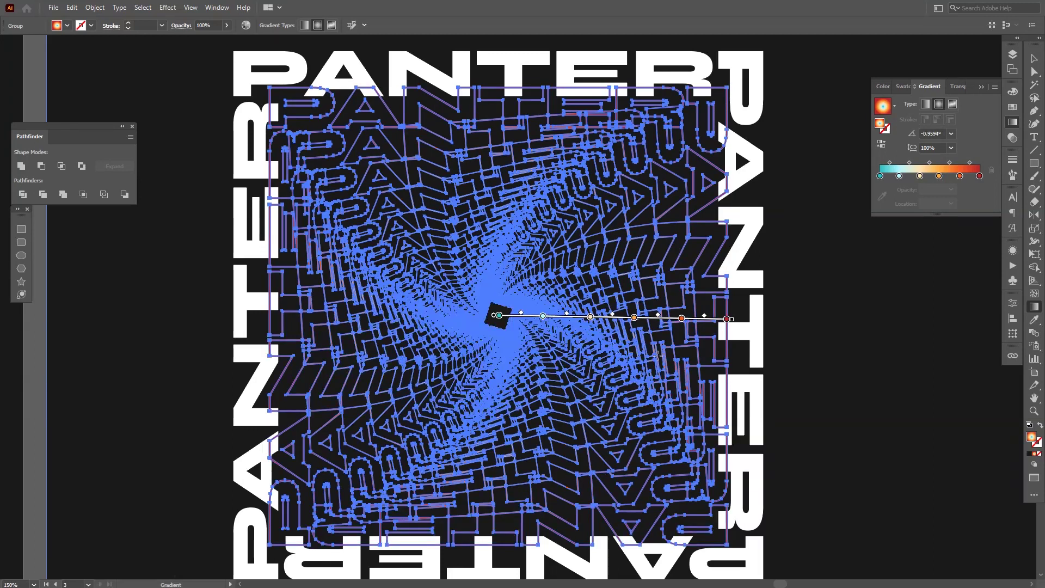
# Reverse the tunnel group's gradient so it runs red-orange at centre to cyan outside
pyautogui.press('v')
pyautogui.click(822, 380)
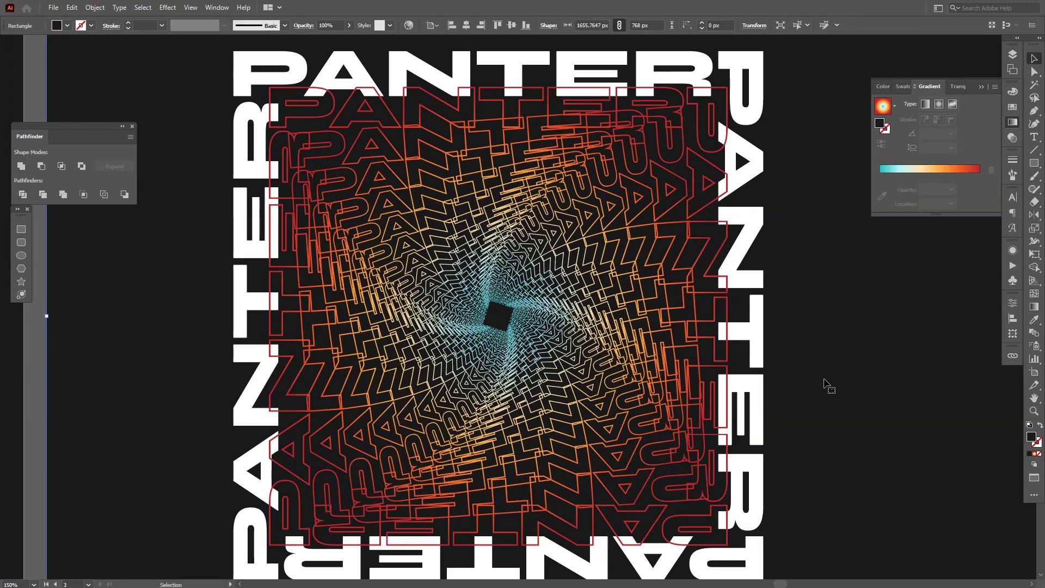
pyautogui.scroll(1, 572, 351)
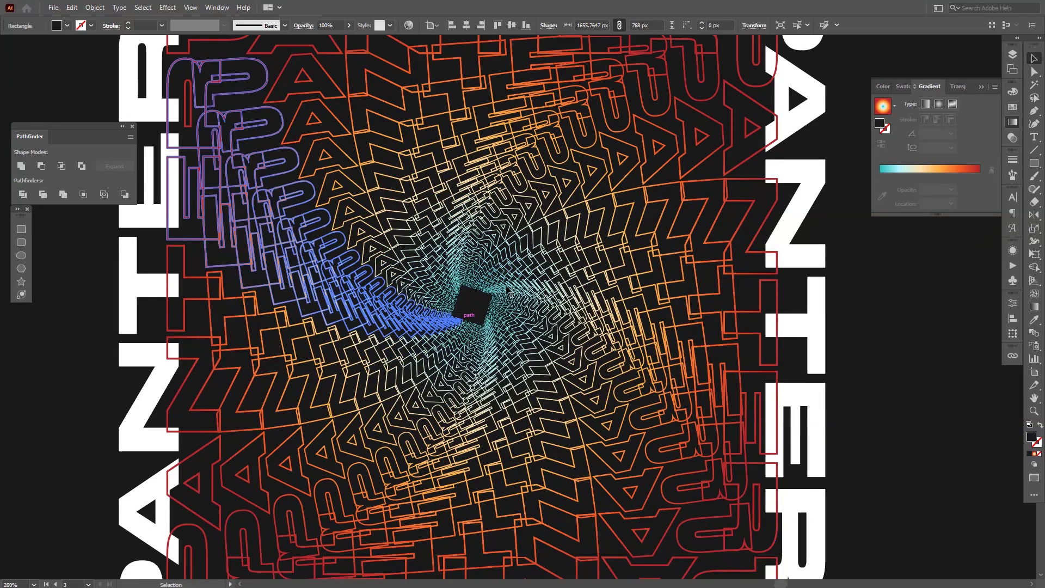
pyautogui.click(524, 314)
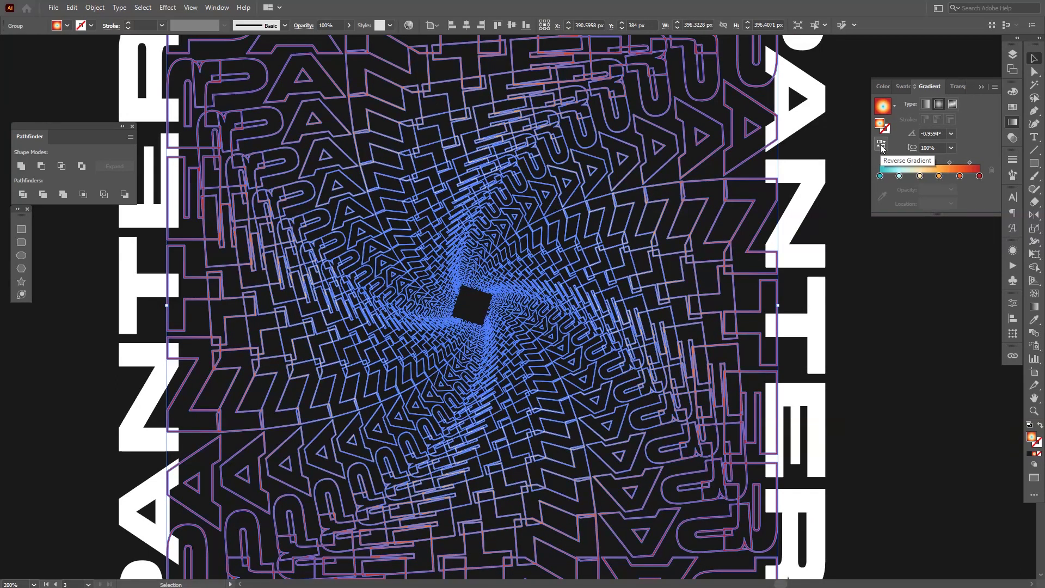
pyautogui.click(882, 147)
pyautogui.click(898, 349)
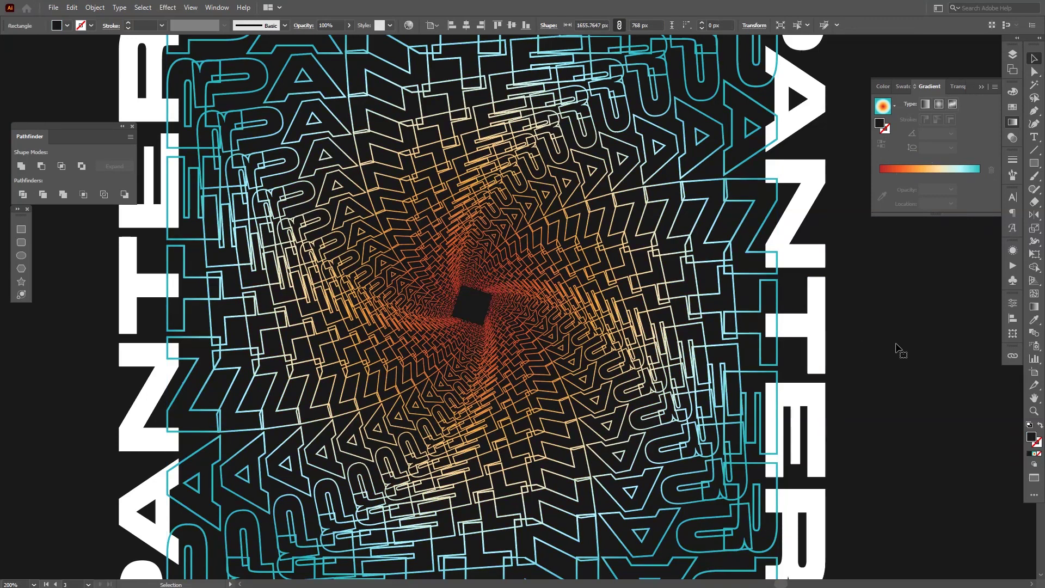
# Scale the tunnel group evenly up to about 467 px
pyautogui.hotkey('ctrl', '-')
pyautogui.hotkey('ctrl', '-')
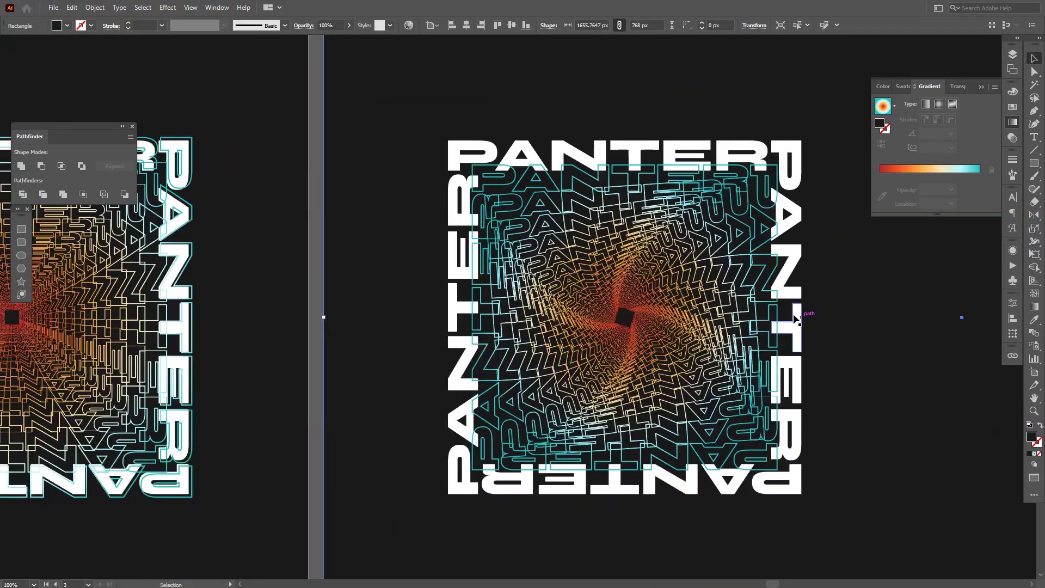
pyautogui.click(779, 314)
pyautogui.scroll(1, 779, 313)
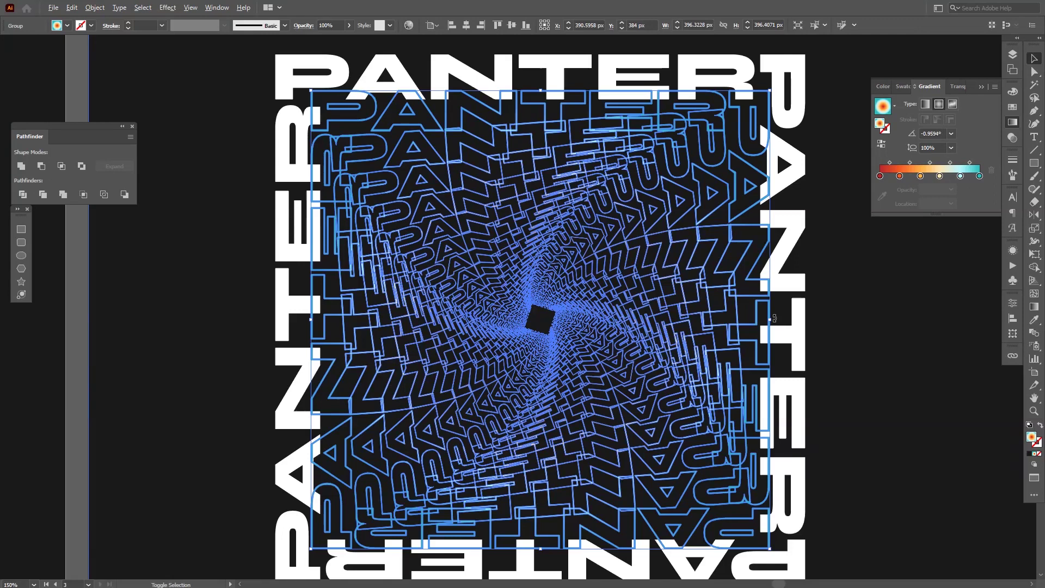
pyautogui.moveTo(772, 320); pyautogui.dragTo(839, 341)
pyautogui.click(877, 338)
pyautogui.scroll(-1, 839, 341)
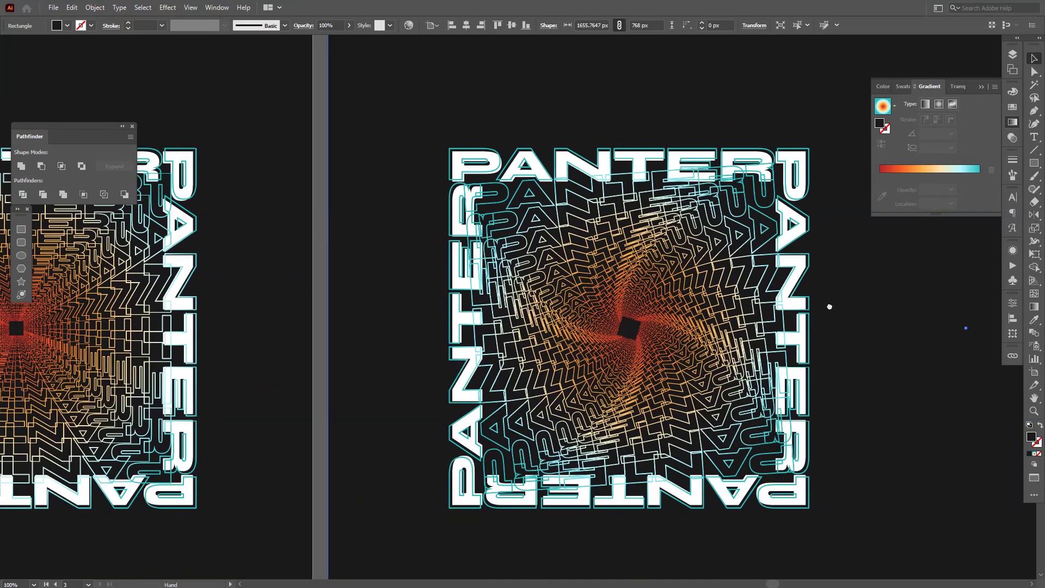
pyautogui.scroll(1, 832, 310)
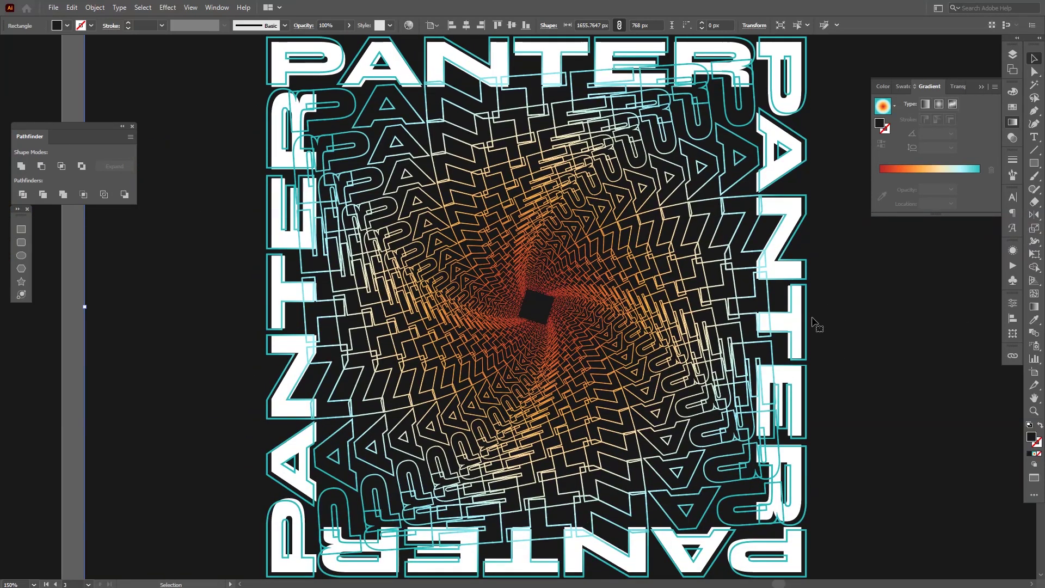
# Zoom out slightly to fit the artwork and collapse the Gradient panel into the dock
pyautogui.press('z')
pyautogui.moveTo(835, 328); pyautogui.dragTo(823, 335)
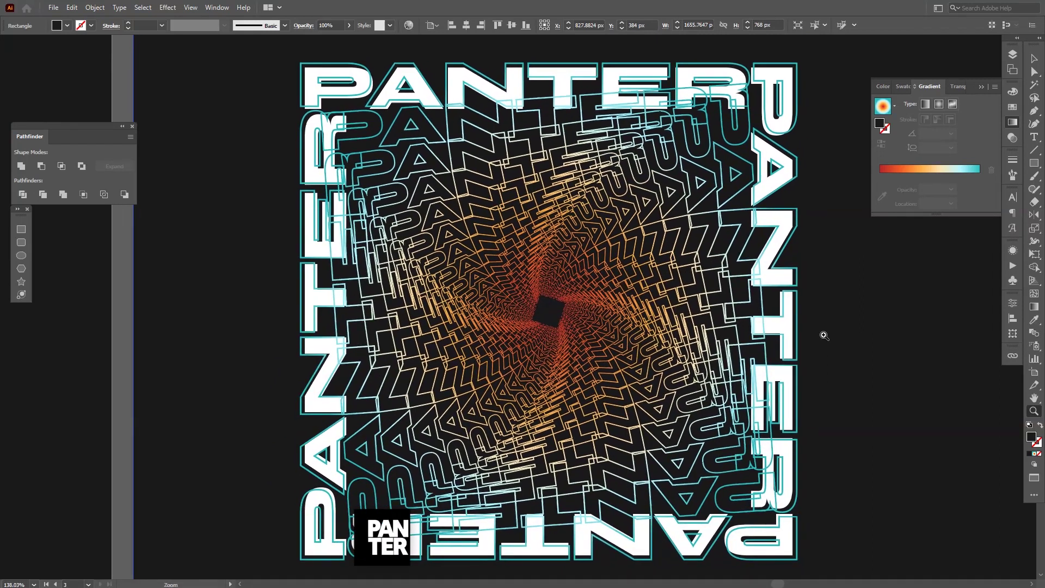
pyautogui.click(983, 87)
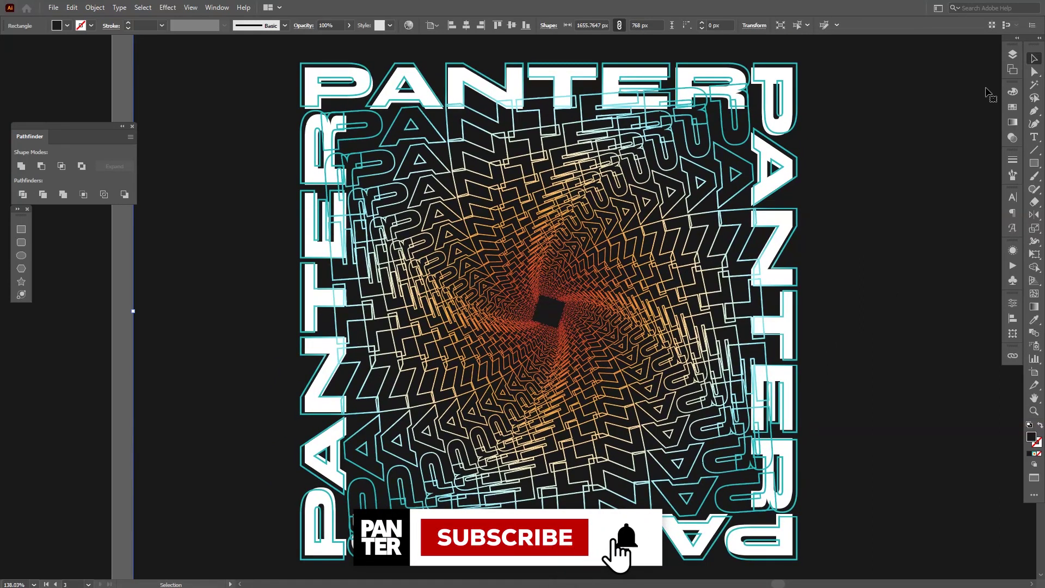